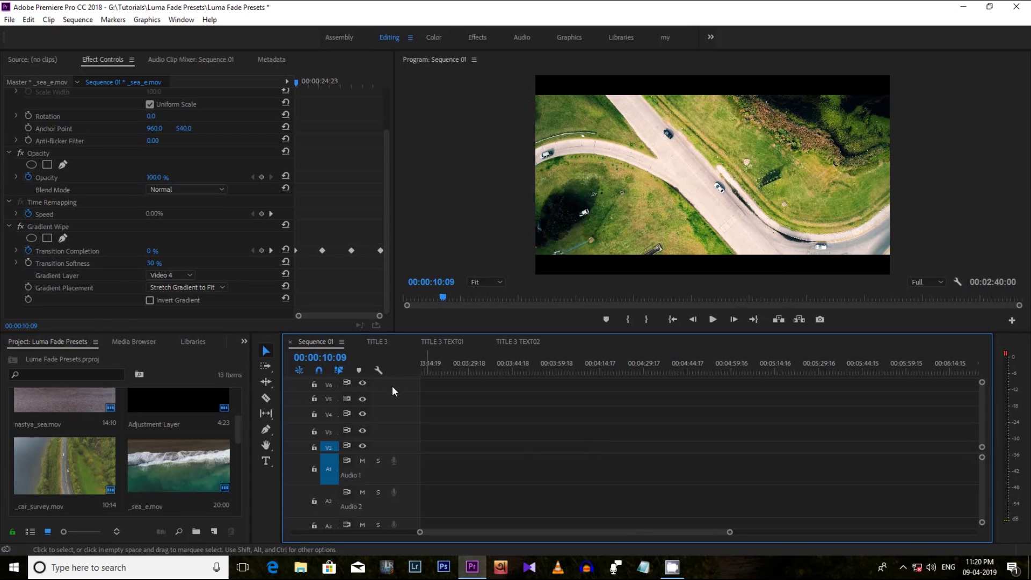
{"action": "left_click", "coordinate": [245, 342]}
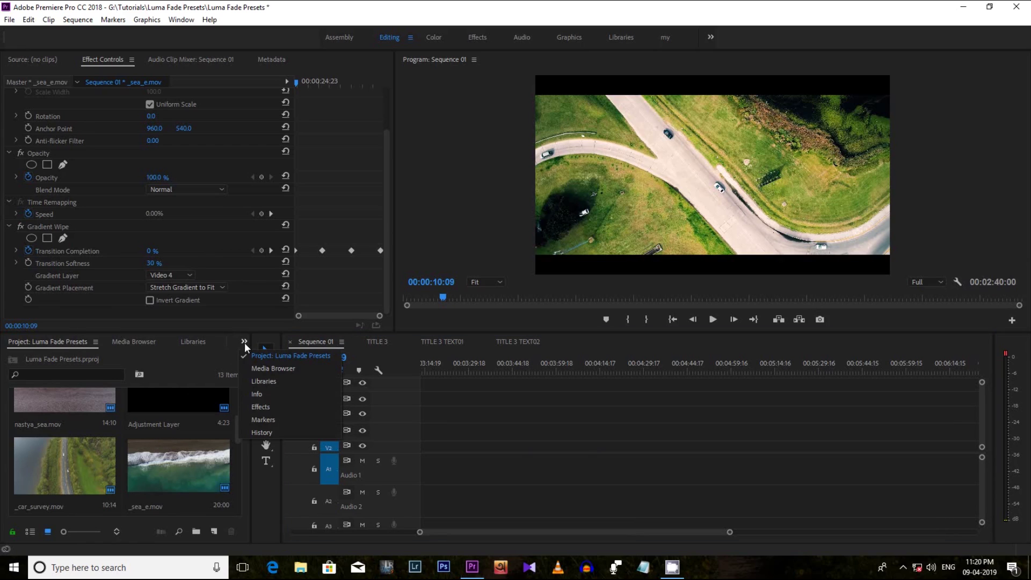
{"action": "left_click", "coordinate": [263, 406]}
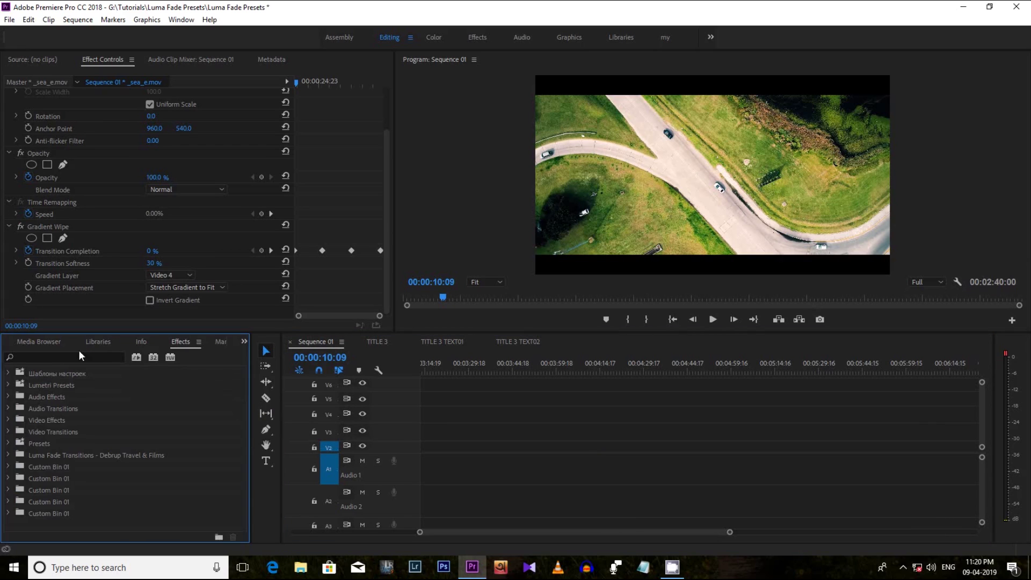
{"action": "right_click", "coordinate": [40, 443]}
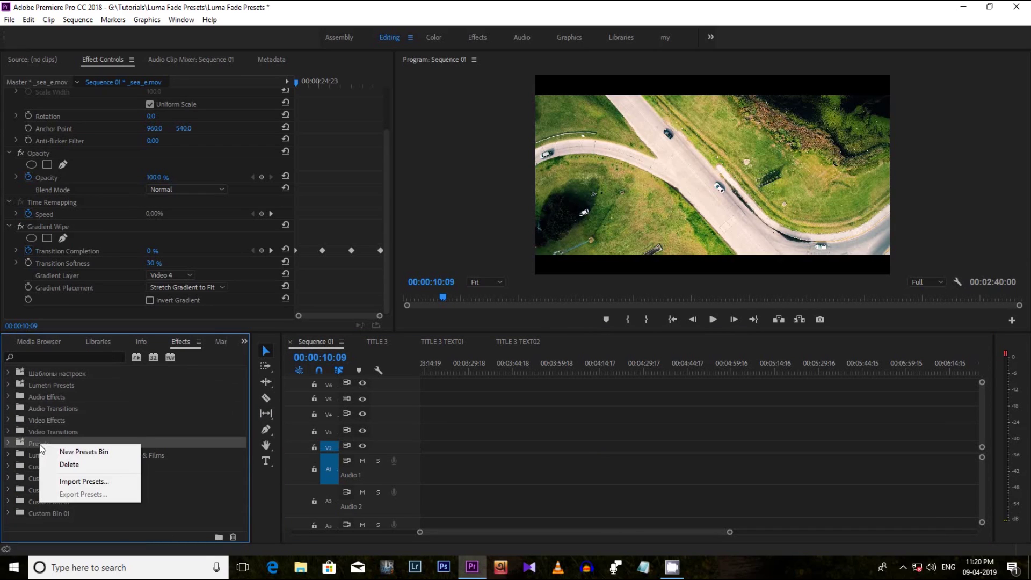
{"action": "left_click", "coordinate": [70, 481]}
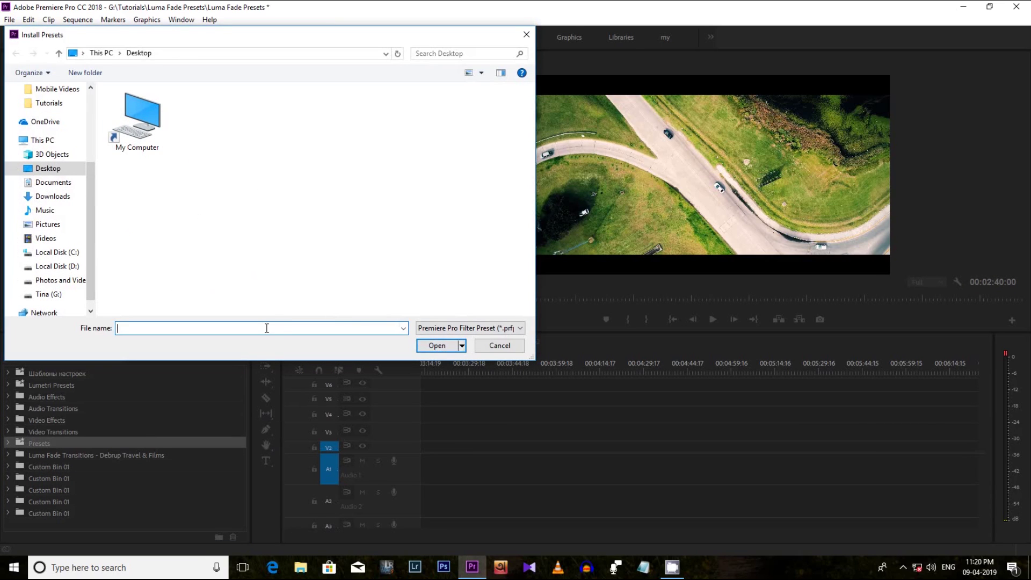
{"action": "left_click", "coordinate": [527, 34]}
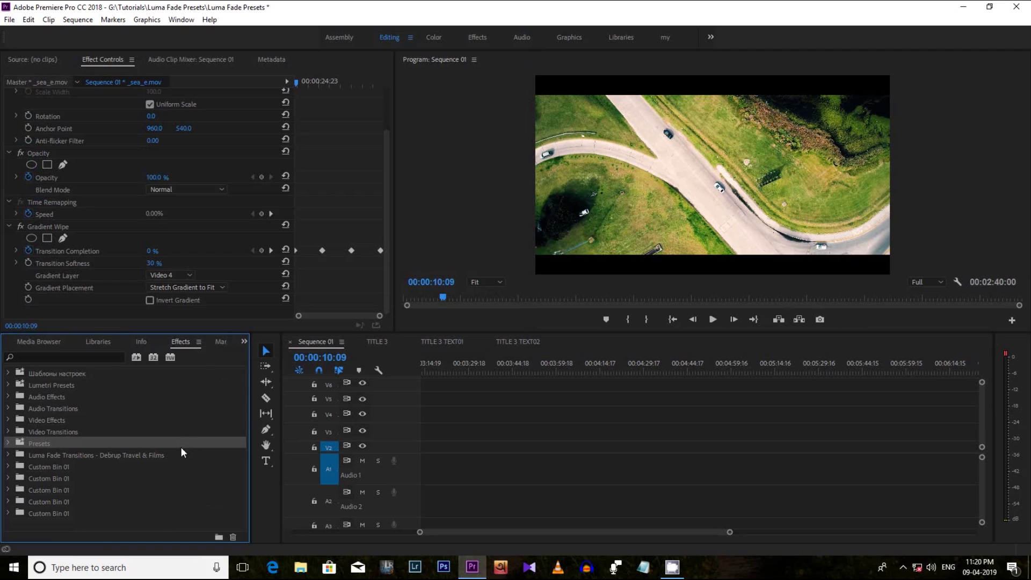
Add the project clips 31.mov and _sea_e.mov to an empty stretch of track V3 in Sequence 01, separated by a gap.
{"action": "key", "text": "shift+1"}
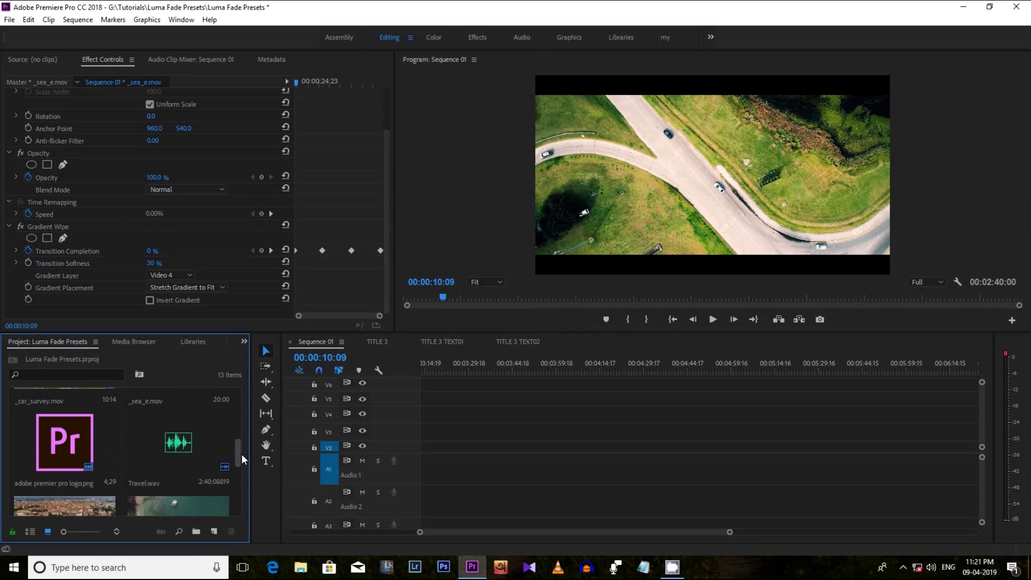
{"action": "scroll", "coordinate": [240, 453], "scroll_direction": "down", "scroll_amount": 5}
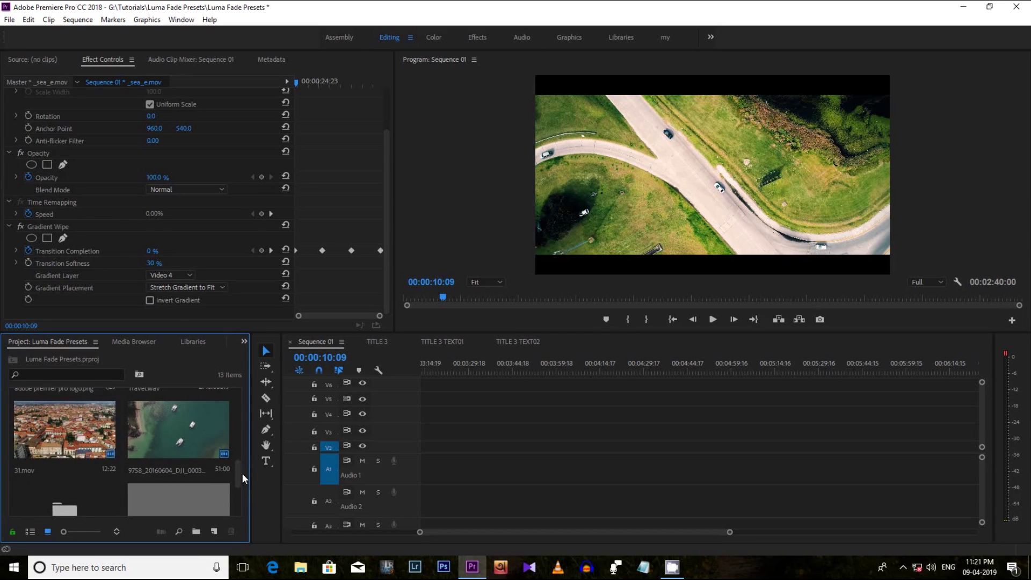
{"action": "left_click_drag", "start_coordinate": [239, 472], "coordinate": [437, 436]}
{"action": "left_click_drag", "start_coordinate": [240, 433], "coordinate": [240, 461]}
{"action": "left_click_drag", "start_coordinate": [69, 466], "coordinate": [602, 433]}
{"action": "double_click", "coordinate": [534, 424]}
{"action": "left_click", "coordinate": [525, 372]}
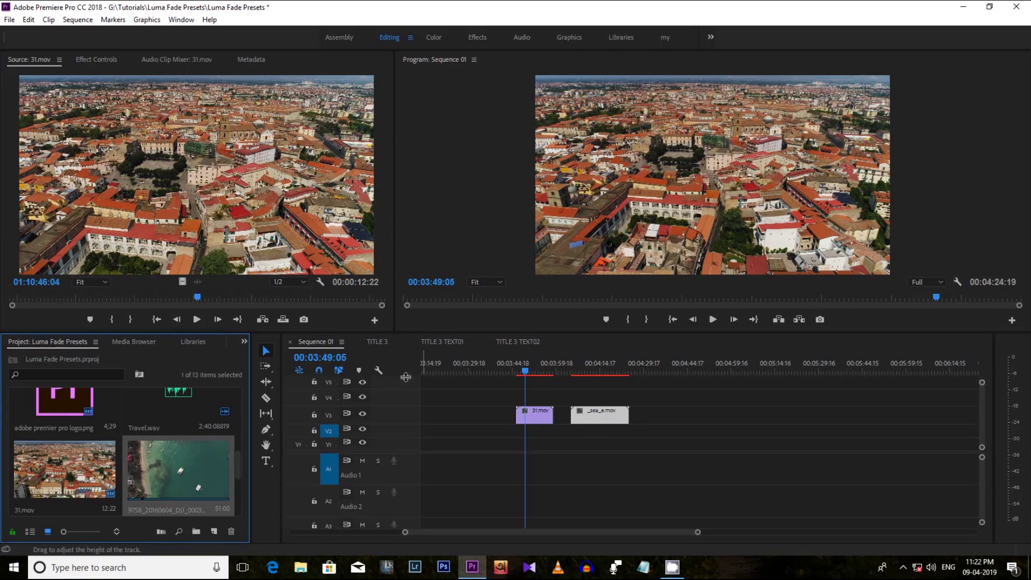
Move _sea_e.mov to track V2, directly beneath 31.mov with their starts aligned.
{"action": "left_click", "coordinate": [597, 418]}
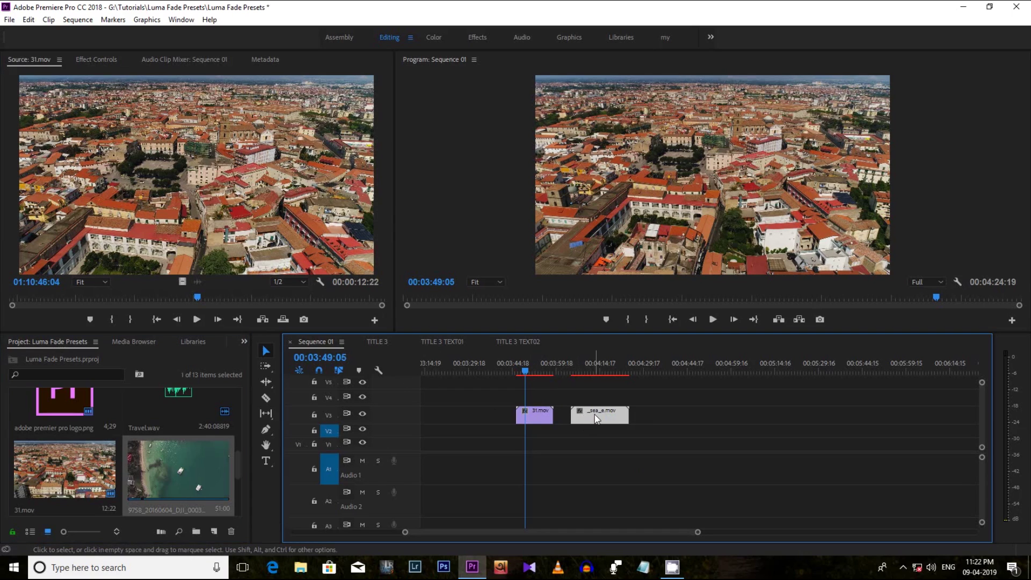
{"action": "left_click_drag", "start_coordinate": [594, 419], "coordinate": [549, 442]}
{"action": "left_click_drag", "start_coordinate": [524, 373], "coordinate": [523, 373]}
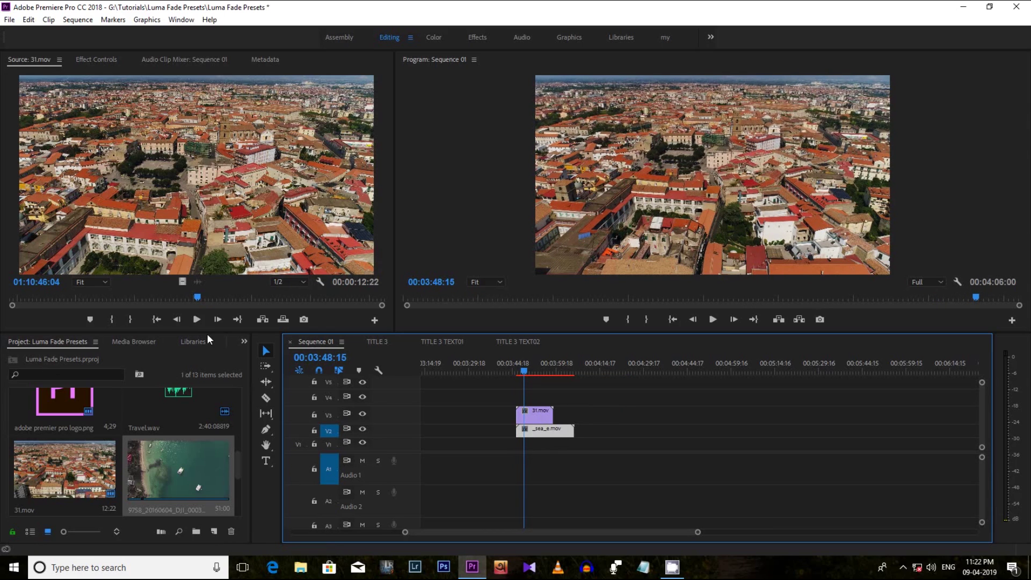
Apply the Bright to Dark - Stretch to Fit preset from Luma Fade Transitions to 31.mov on track V3.
{"action": "left_click", "coordinate": [244, 341]}
{"action": "left_click", "coordinate": [261, 408]}
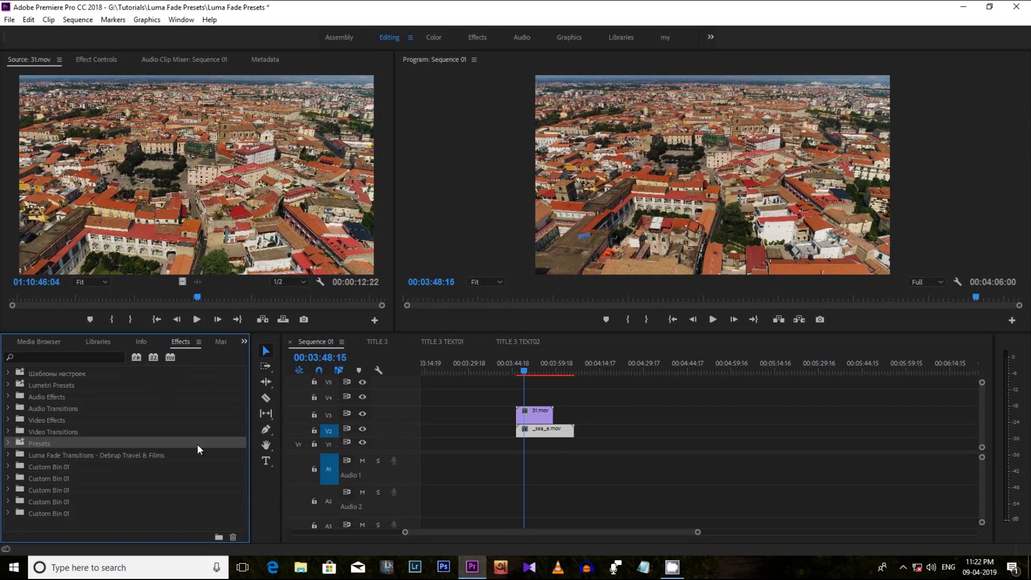
{"action": "left_click", "coordinate": [8, 456]}
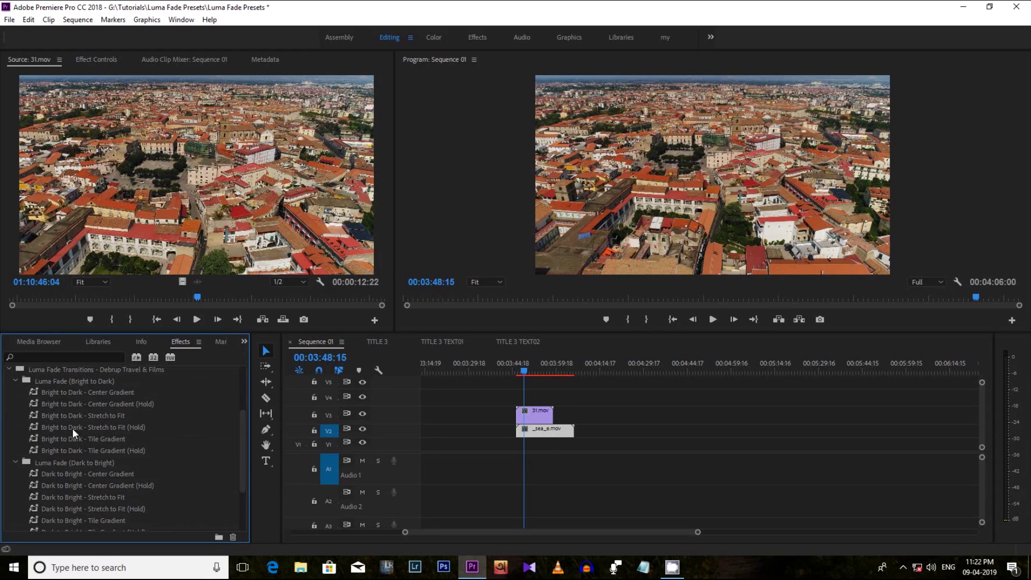
{"action": "left_click_drag", "start_coordinate": [69, 413], "coordinate": [527, 415]}
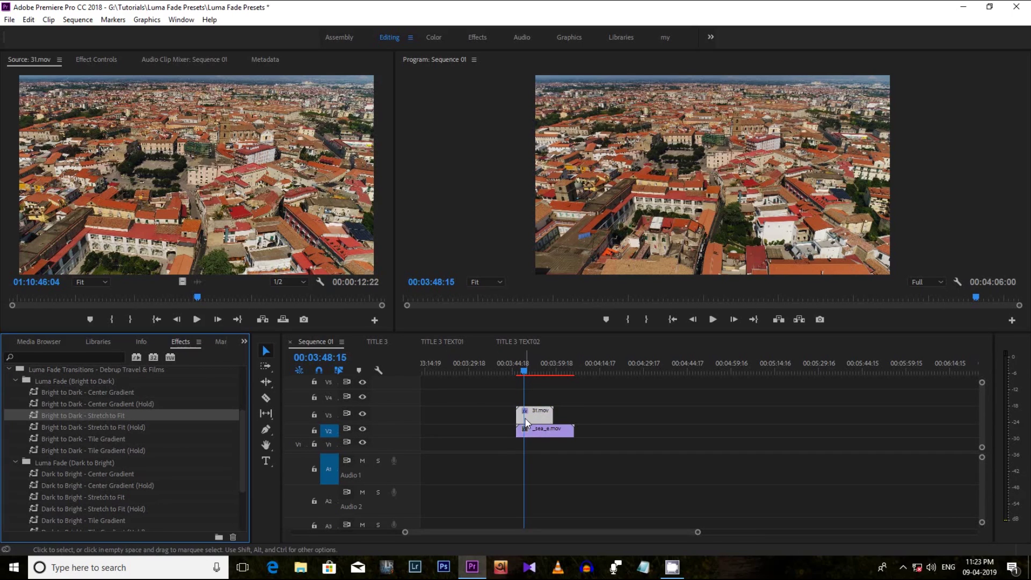
Play the luma fade from 31.mov to _sea_e.mov from the start of the stacked clips.
{"action": "left_click", "coordinate": [512, 361]}
{"action": "left_click_drag", "start_coordinate": [513, 362], "coordinate": [516, 362]}
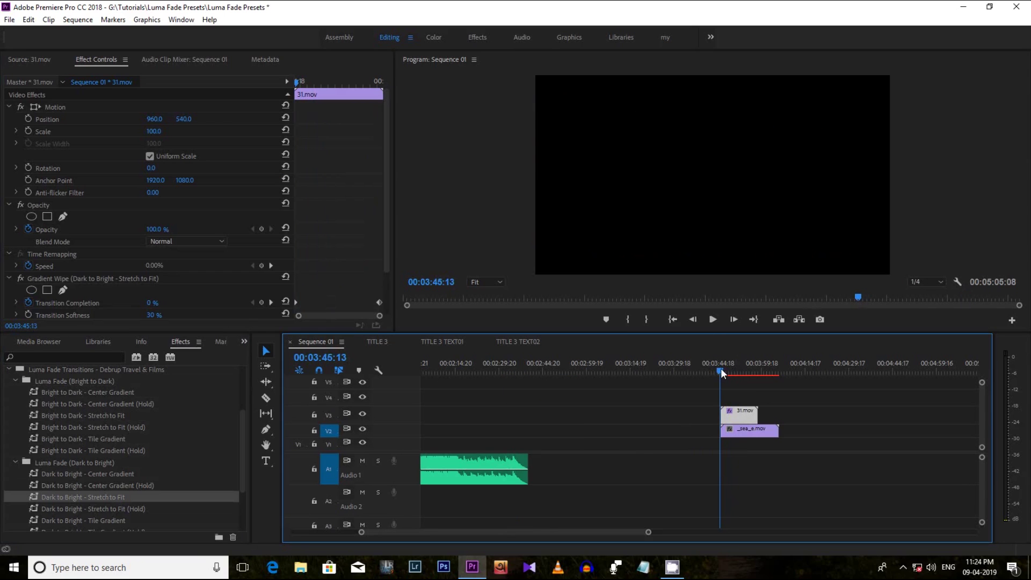
{"action": "left_click", "coordinate": [713, 320]}
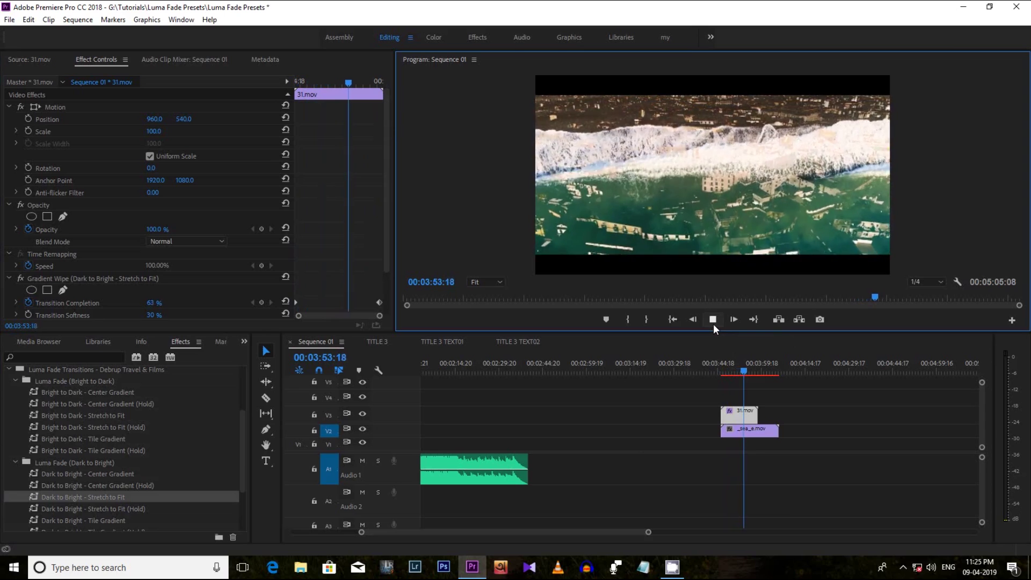
{"action": "left_click", "coordinate": [721, 371]}
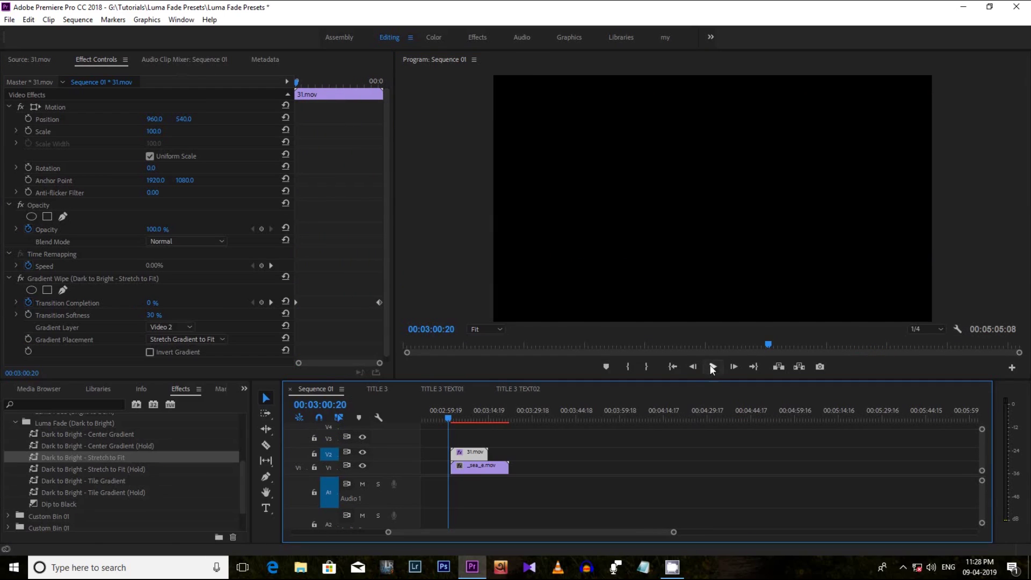
{"action": "left_click", "coordinate": [712, 367]}
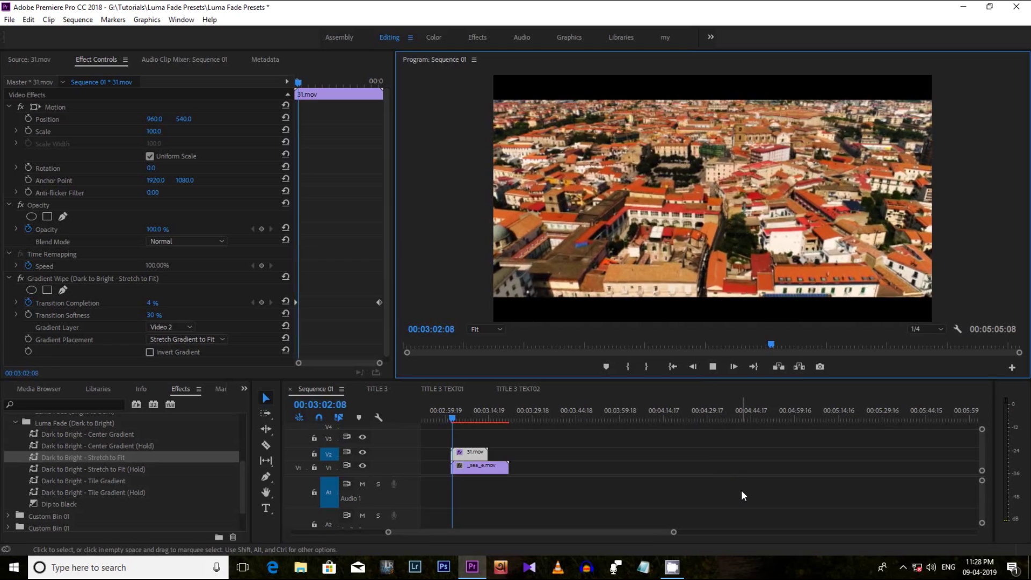
Mark in and out points around the stacked clips and render the sequence from in to out.
{"action": "left_click", "coordinate": [452, 417]}
{"action": "left_click", "coordinate": [452, 418]}
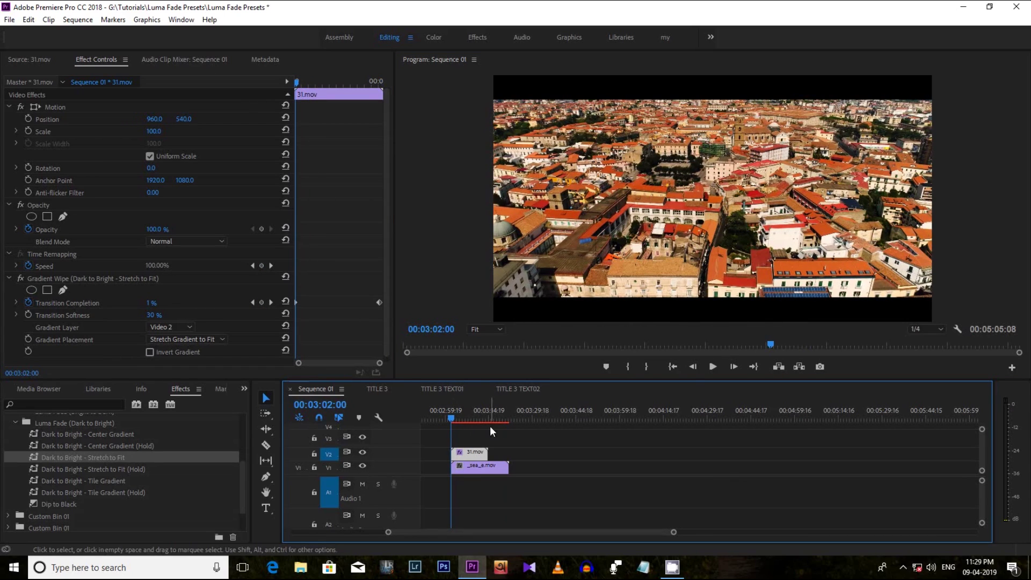
{"action": "key", "text": "x"}
{"action": "key", "text": "shift+o"}
{"action": "left_click", "coordinate": [77, 19]}
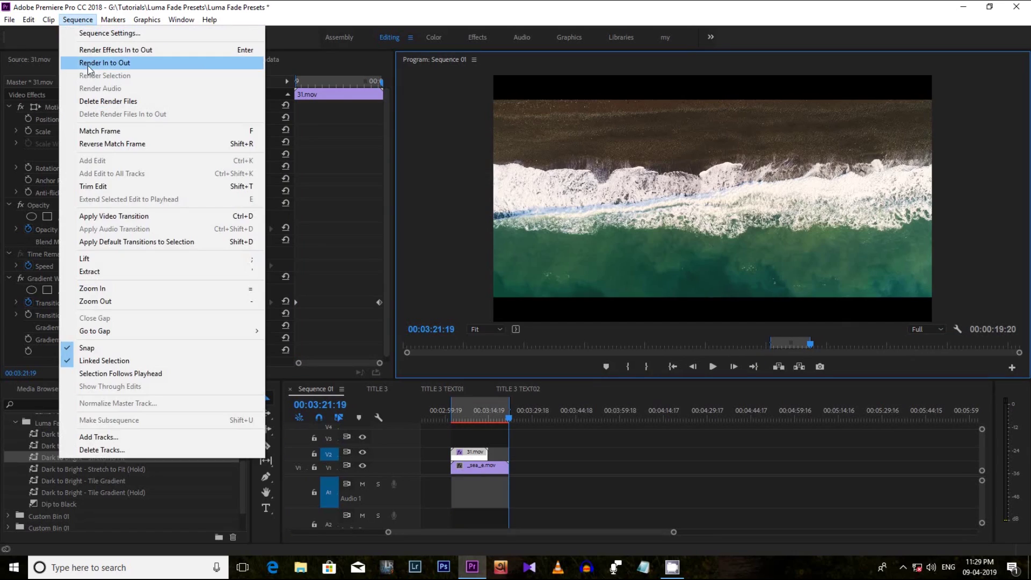
{"action": "left_click", "coordinate": [105, 63]}
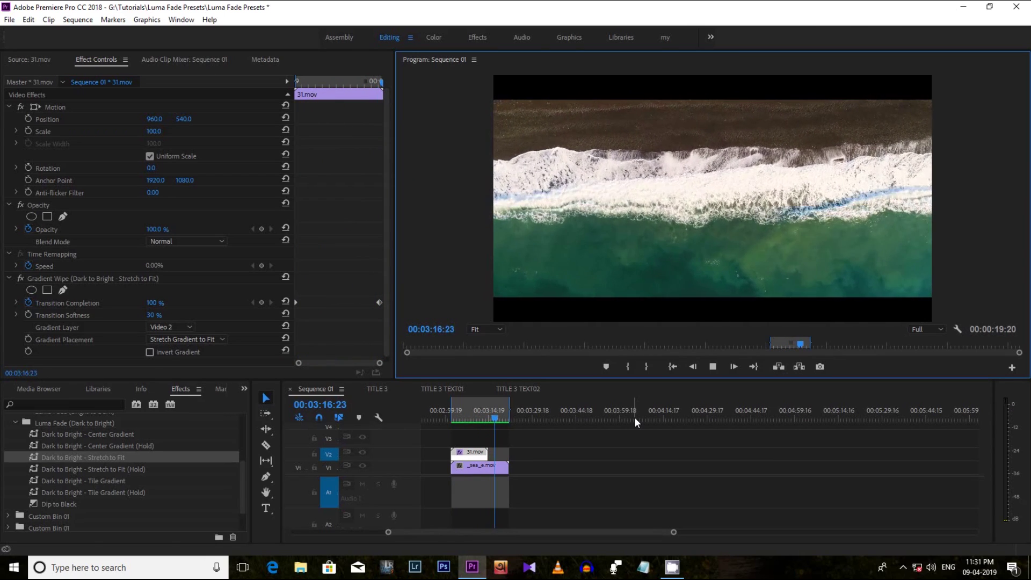
Play the rendered transition from the beginning of the clips and stop once _sea_e.mov is fully shown.
{"action": "left_click", "coordinate": [454, 411]}
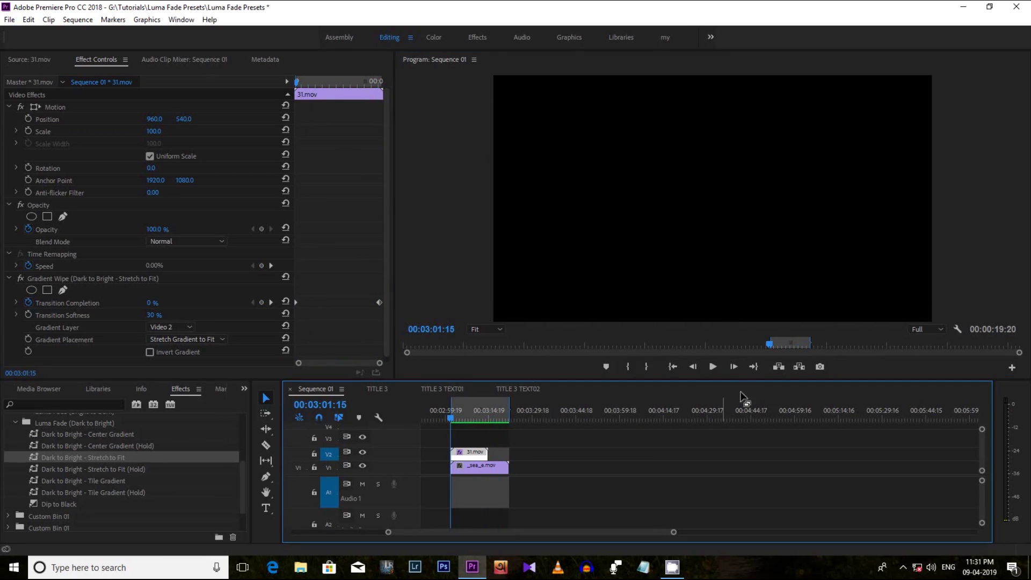
{"action": "left_click", "coordinate": [707, 368]}
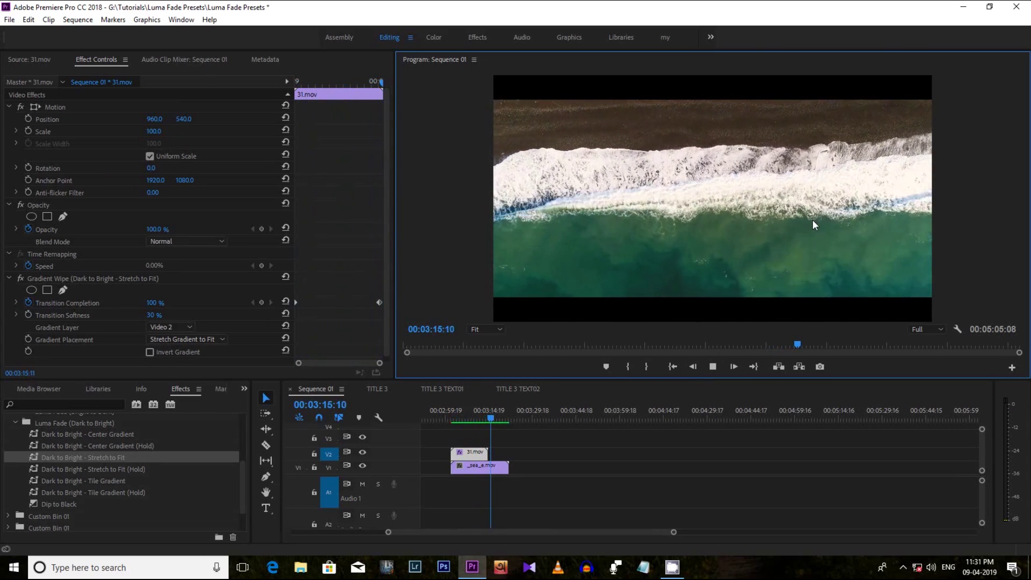
{"action": "left_click", "coordinate": [714, 366]}
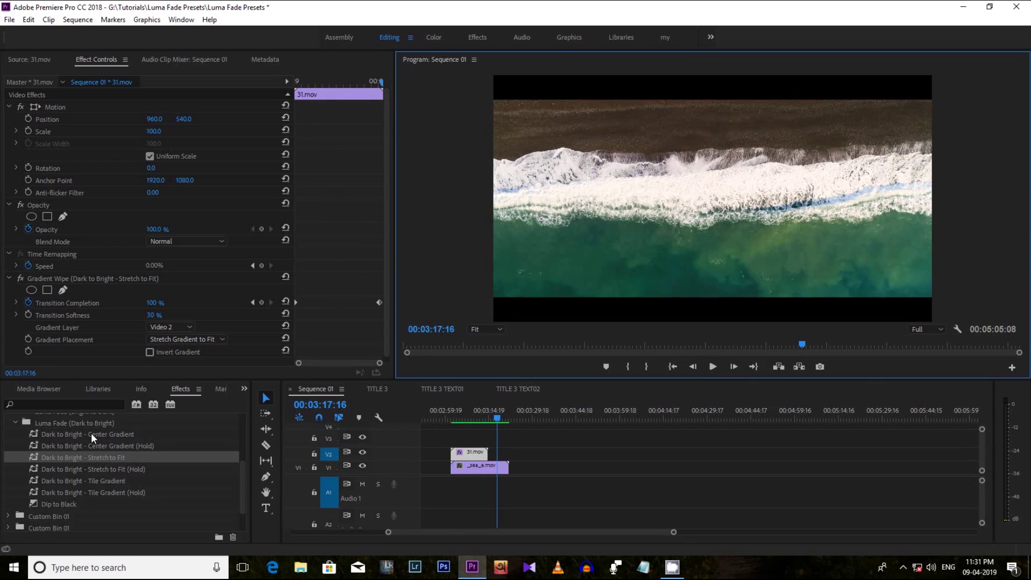
Expand the Luma Fade (Bright to Dark) bin and examine the presets in it and in the Dark to Bright bin.
{"action": "mouse_move", "coordinate": [239, 466]}
{"action": "left_mouse_down"}
{"action": "mouse_move", "coordinate": [245, 473]}
{"action": "mouse_move", "coordinate": [245, 457]}
{"action": "left_mouse_up"}
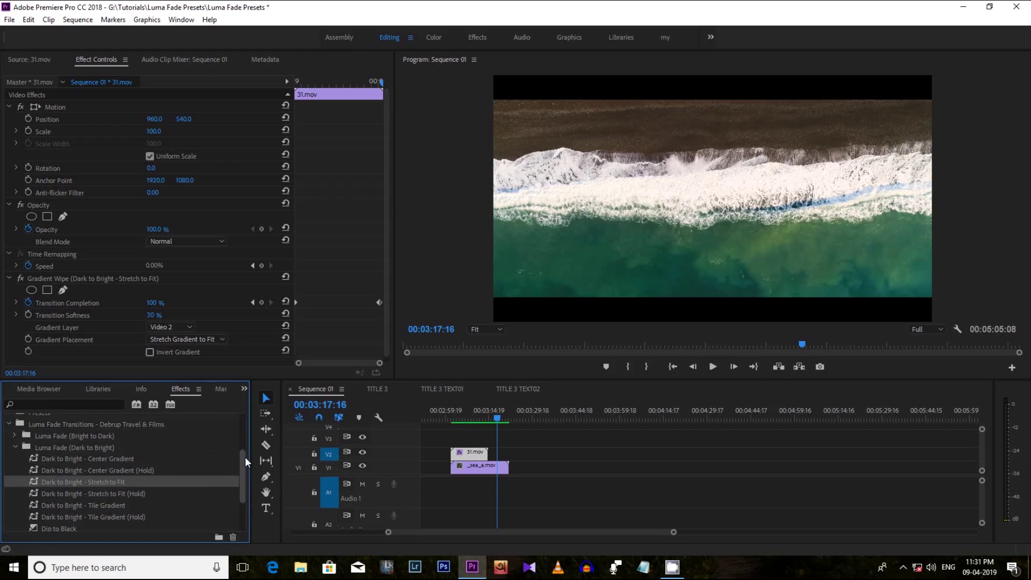
{"action": "left_click", "coordinate": [14, 436]}
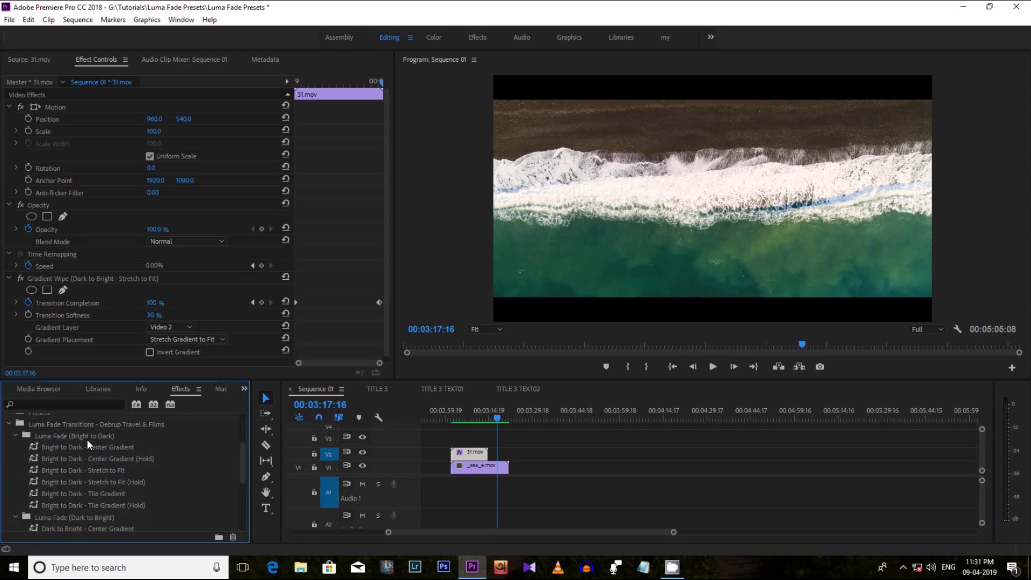
{"action": "left_click_drag", "start_coordinate": [240, 456], "coordinate": [241, 483]}
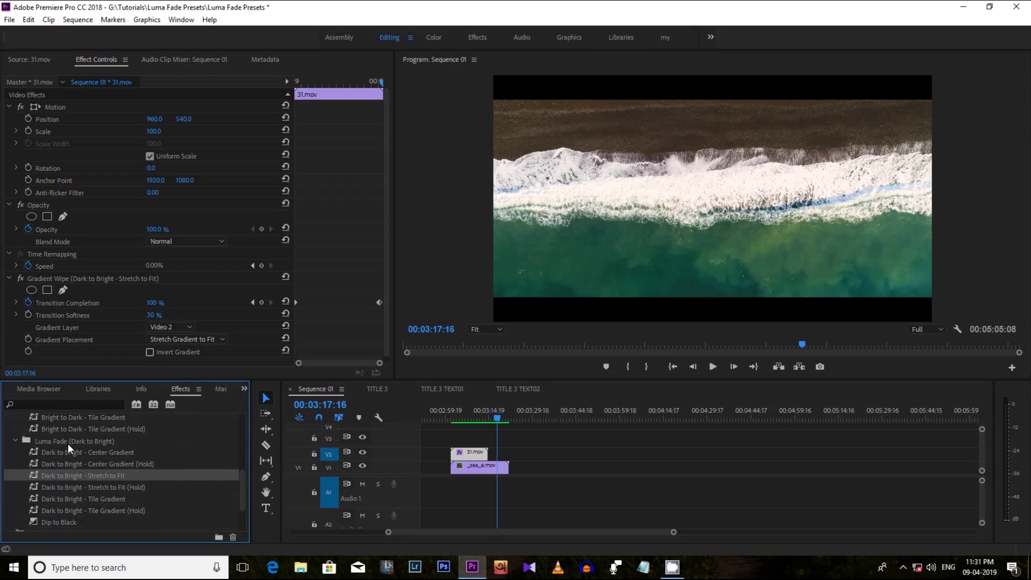
{"action": "left_click_drag", "start_coordinate": [244, 481], "coordinate": [243, 459]}
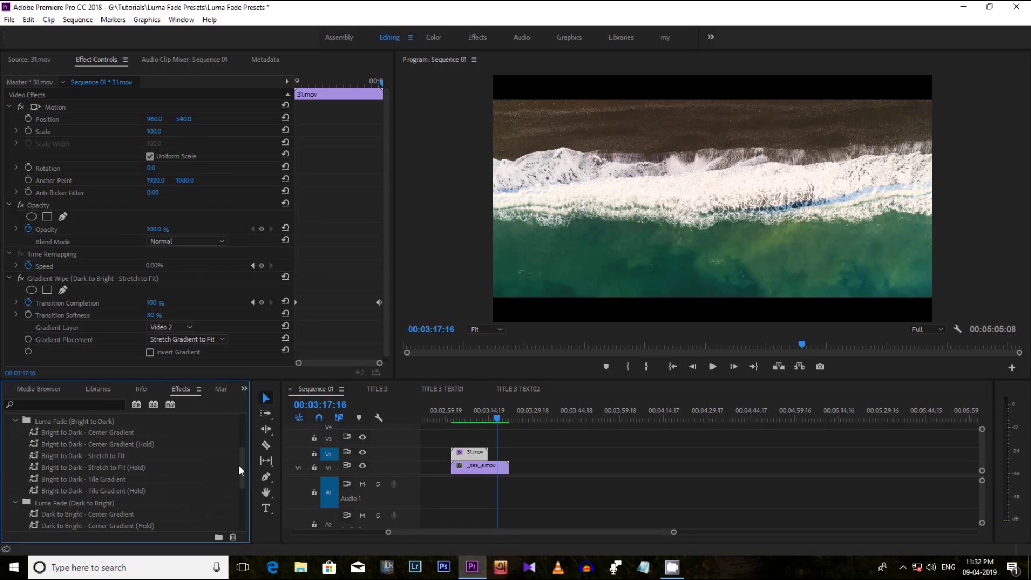
{"action": "left_click_drag", "start_coordinate": [239, 465], "coordinate": [240, 476]}
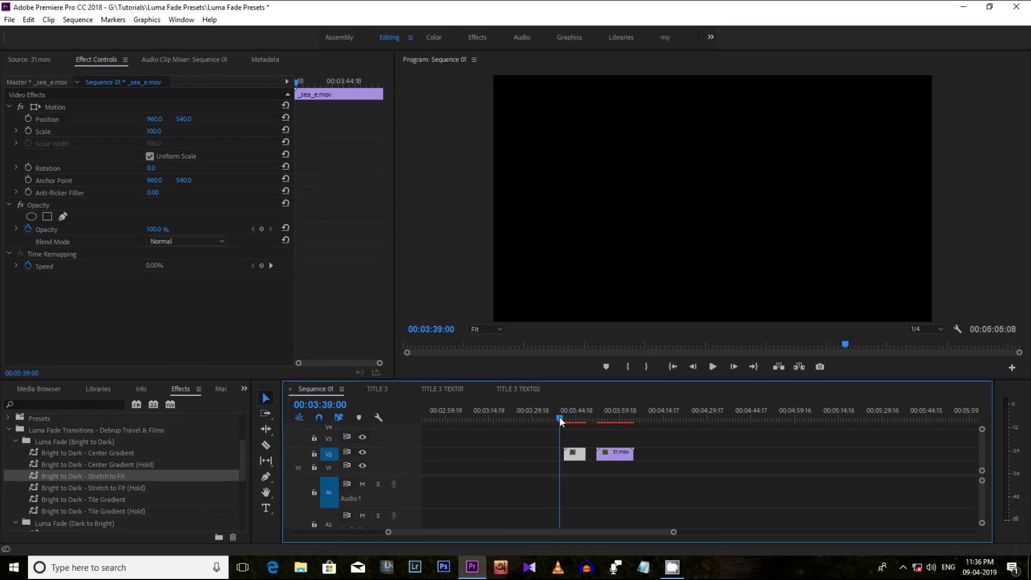
Move 31.mov to track V1, beneath the _sea_e.mov clip on V2 with their starts aligned.
{"action": "left_click_drag", "start_coordinate": [560, 418], "coordinate": [569, 417]}
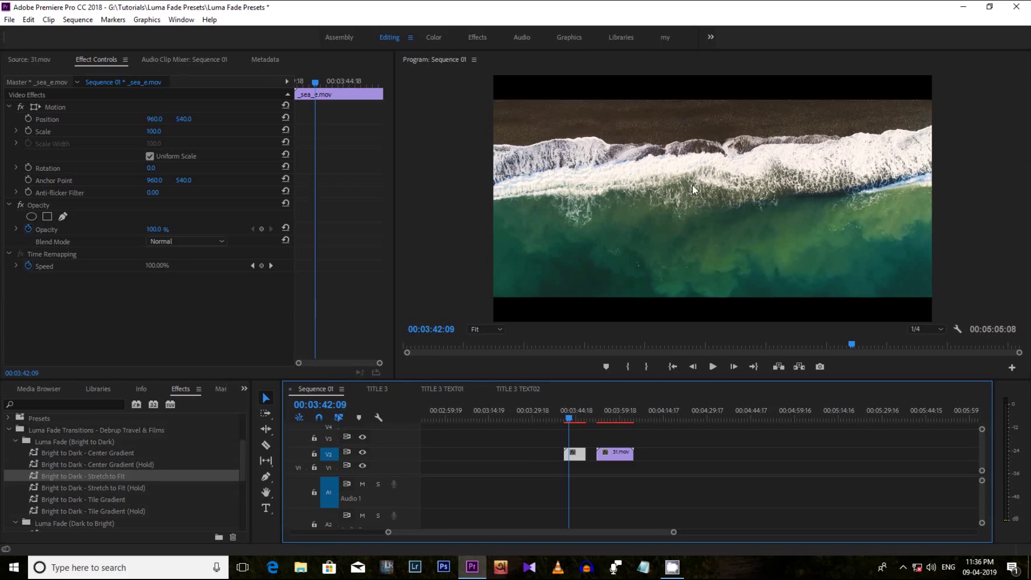
{"action": "left_click", "coordinate": [575, 420]}
{"action": "left_click_drag", "start_coordinate": [611, 455], "coordinate": [577, 466]}
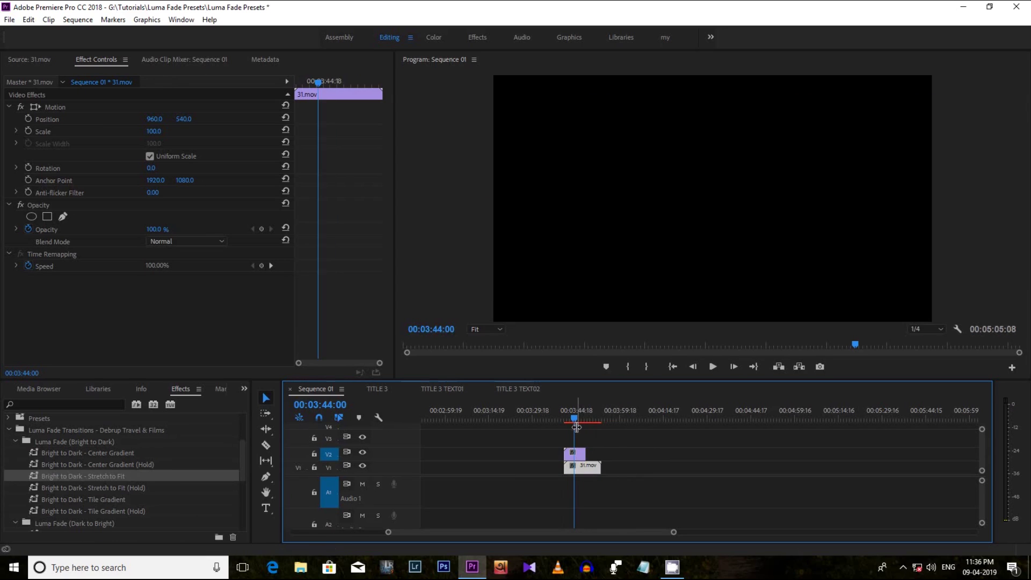
Apply the Bright to Dark - Stretch to Fit preset to the _sea_e.mov clip on track V2.
{"action": "left_click_drag", "start_coordinate": [575, 418], "coordinate": [568, 418]}
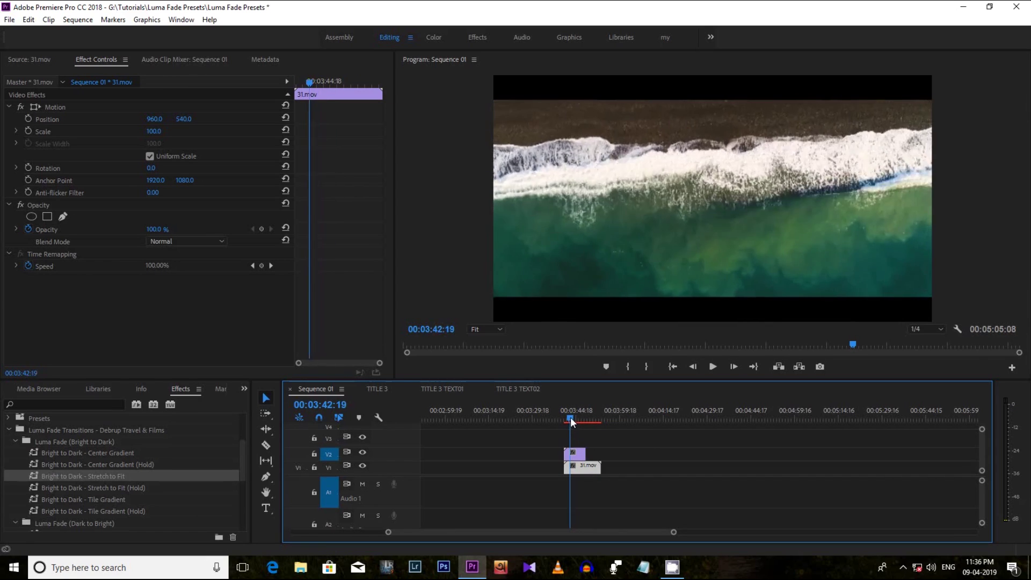
{"action": "left_click_drag", "start_coordinate": [78, 477], "coordinate": [573, 454]}
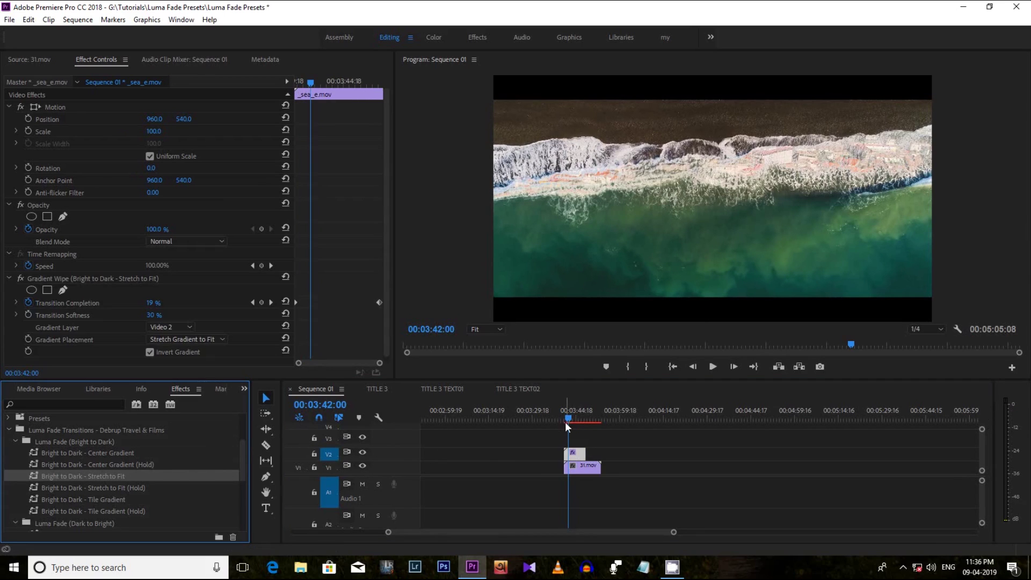
Play the Bright to Dark transition from the start of _sea_e.mov, then return the playhead to before the clips.
{"action": "left_click_drag", "start_coordinate": [570, 417], "coordinate": [564, 420]}
{"action": "key", "text": "space"}
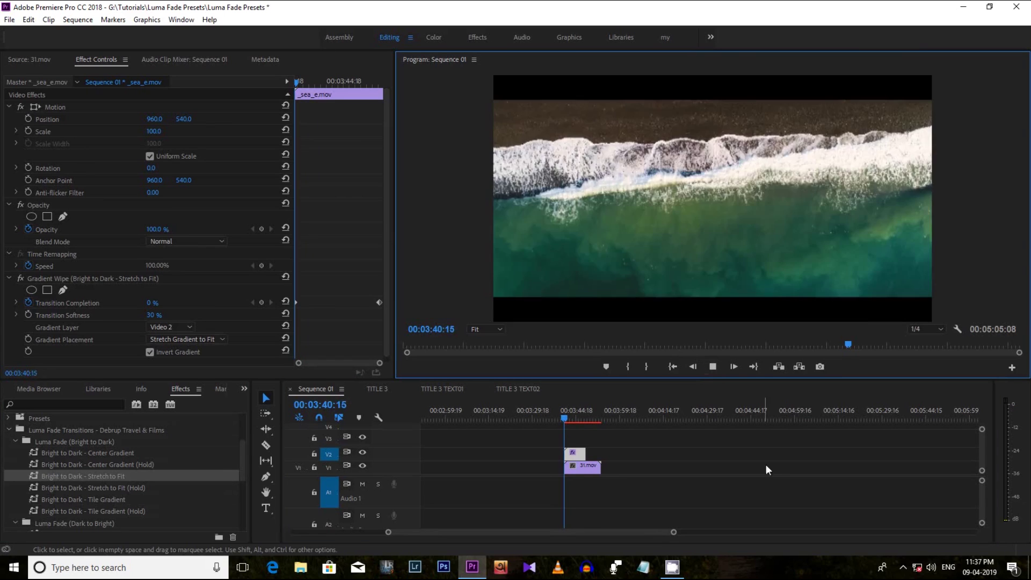
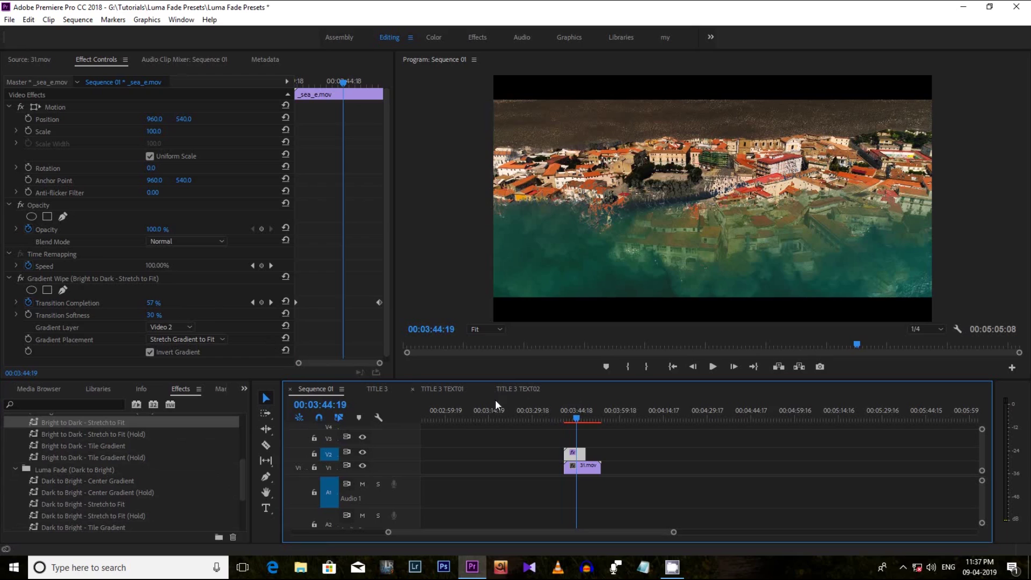
{"action": "key", "text": "Up"}
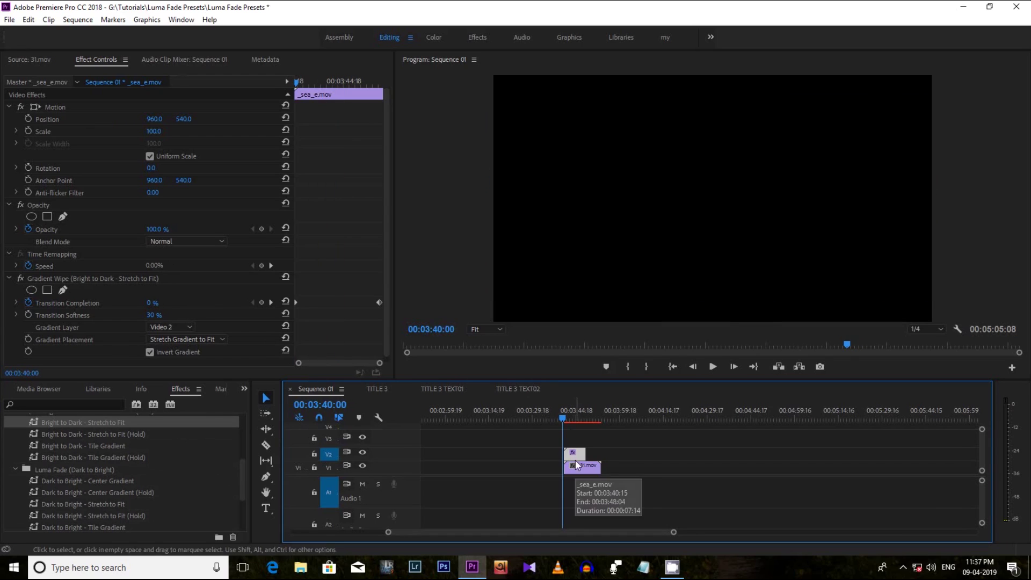
Replace the Gradient Wipe preset on the _sea_e.mov clip on track V2 with the Dark to Bright - Stretch to Fit preset.
{"action": "left_click", "coordinate": [89, 276]}
{"action": "key", "text": "Delete"}
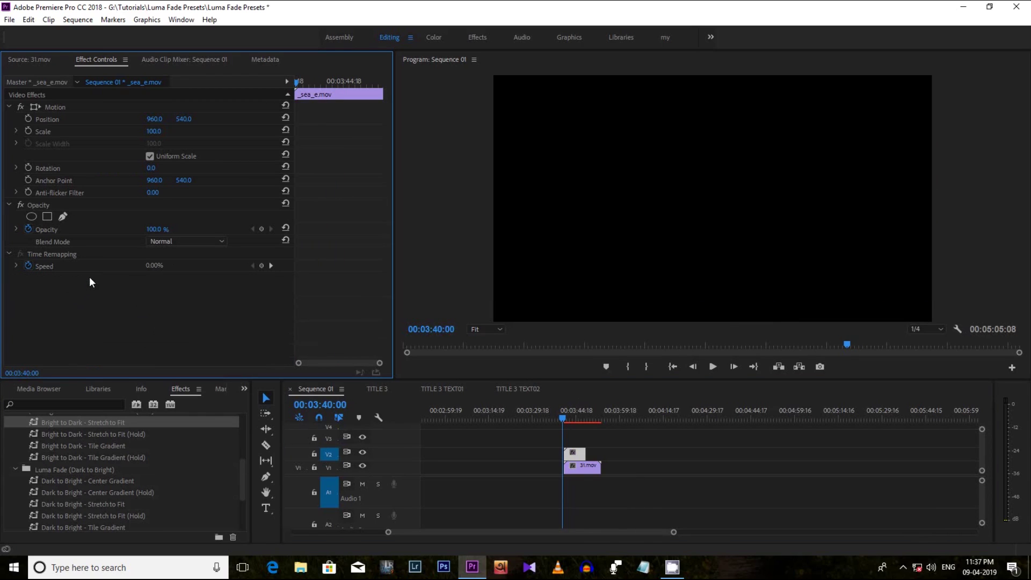
{"action": "left_click_drag", "start_coordinate": [83, 505], "coordinate": [576, 456]}
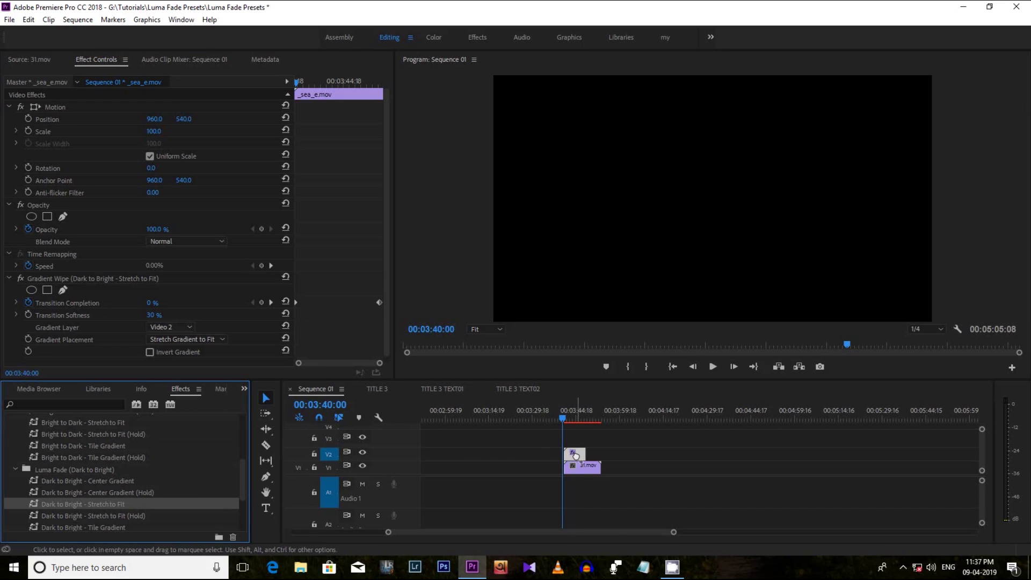
Play the Dark to Bright transition twice from the start of the clips, then move the playhead to 00:03:49:00.
{"action": "left_click", "coordinate": [562, 417]}
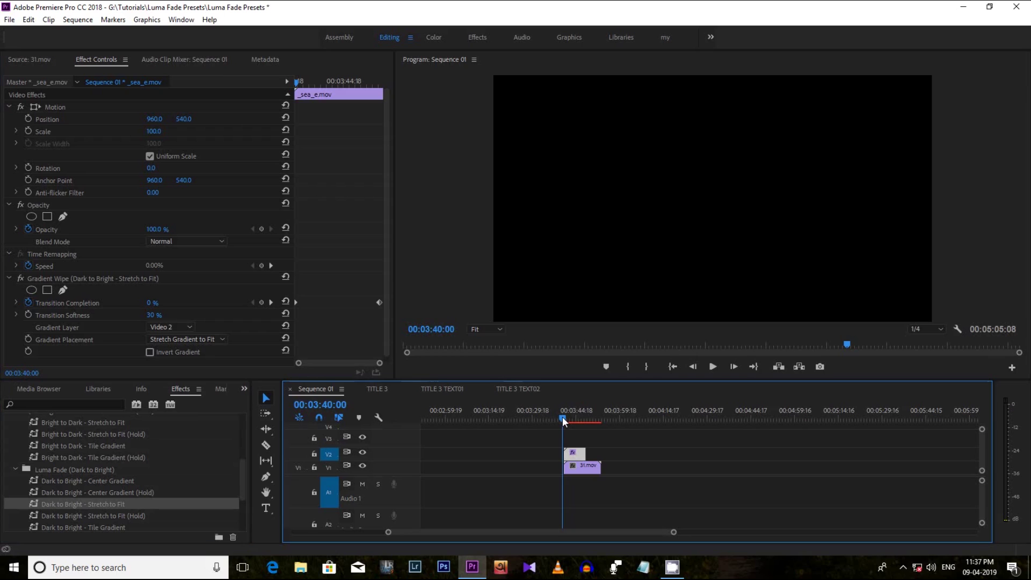
{"action": "left_click", "coordinate": [716, 367]}
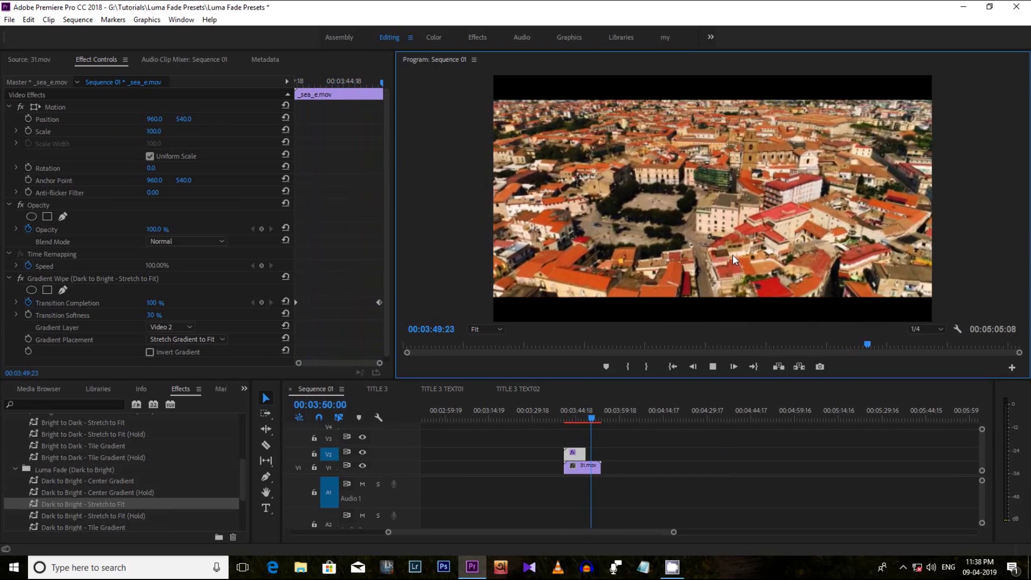
{"action": "left_click_drag", "start_coordinate": [572, 412], "coordinate": [565, 414]}
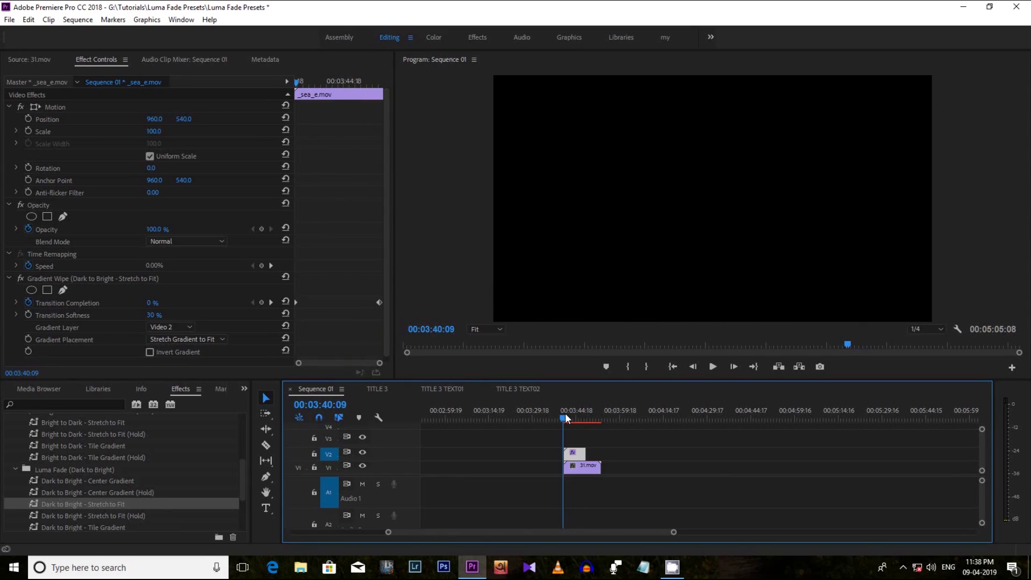
{"action": "left_click", "coordinate": [713, 367]}
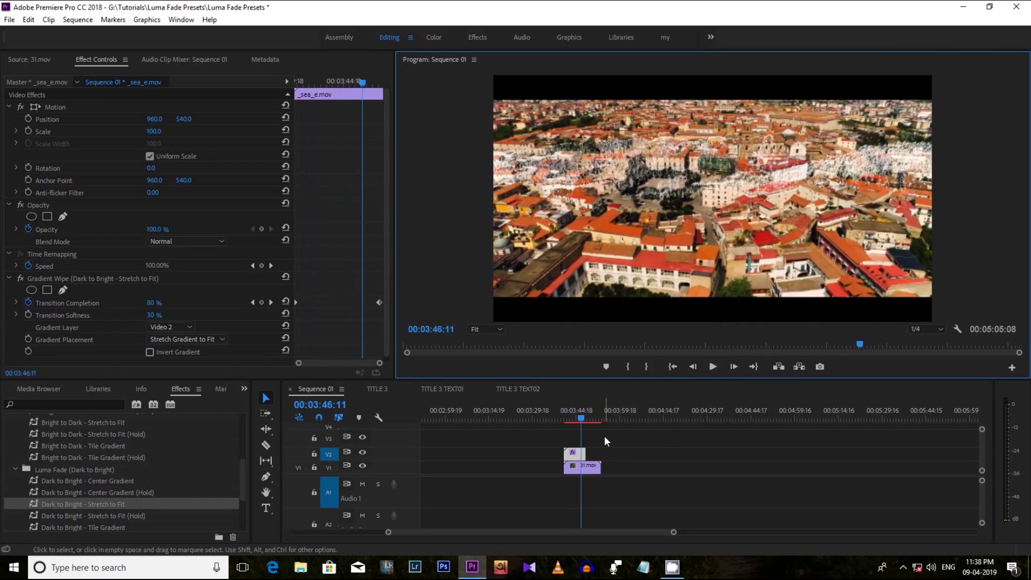
{"action": "left_click", "coordinate": [585, 418]}
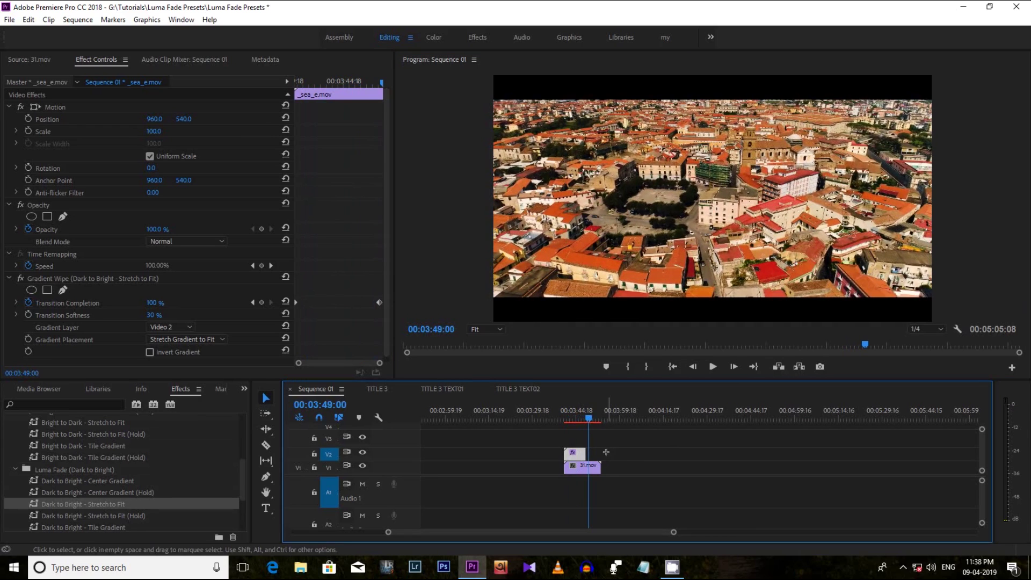
Duplicate both clips further along the sequence and place the copies on tracks V1 and V2, keeping their starts aligned.
{"action": "left_click_drag", "start_coordinate": [604, 435], "coordinate": [561, 472]}
{"action": "left_click", "coordinate": [622, 422]}
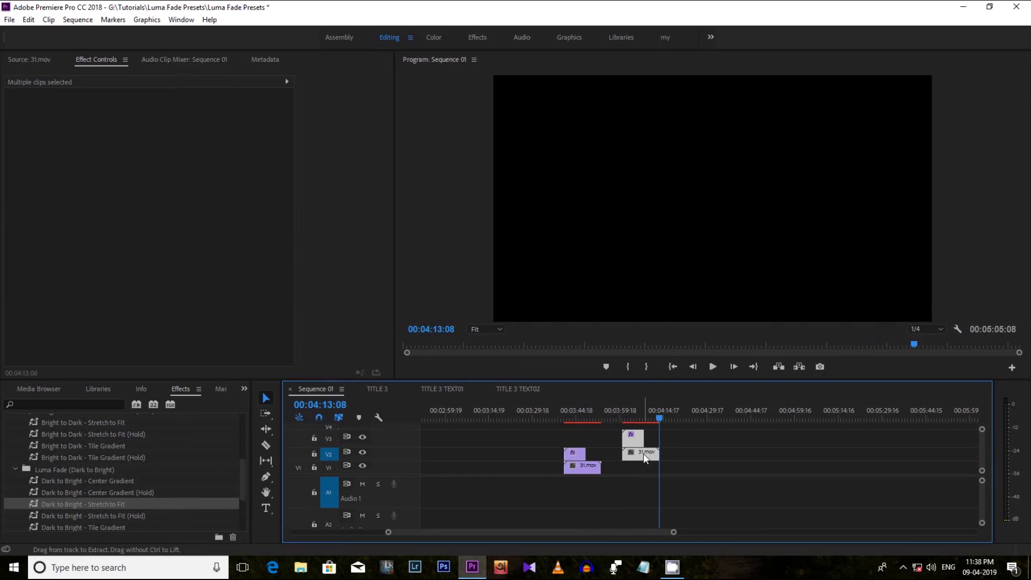
{"action": "key", "text": "ctrl+v"}
{"action": "left_click", "coordinate": [638, 455]}
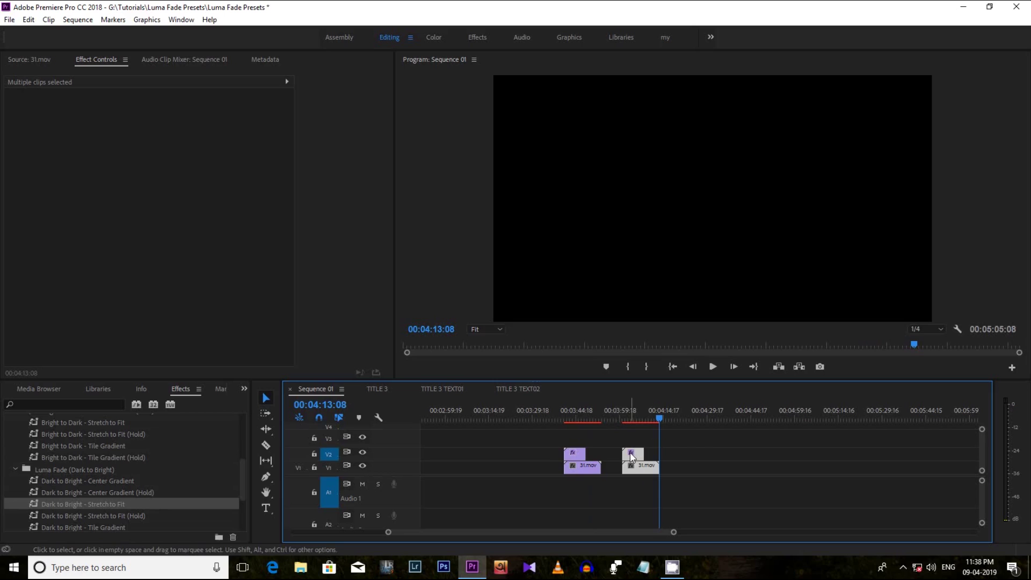
Remove the Gradient Wipe from the duplicate _sea_e.mov clip and butt the duplicate pair against the end of the first 31.mov clip.
{"action": "left_click", "coordinate": [73, 278]}
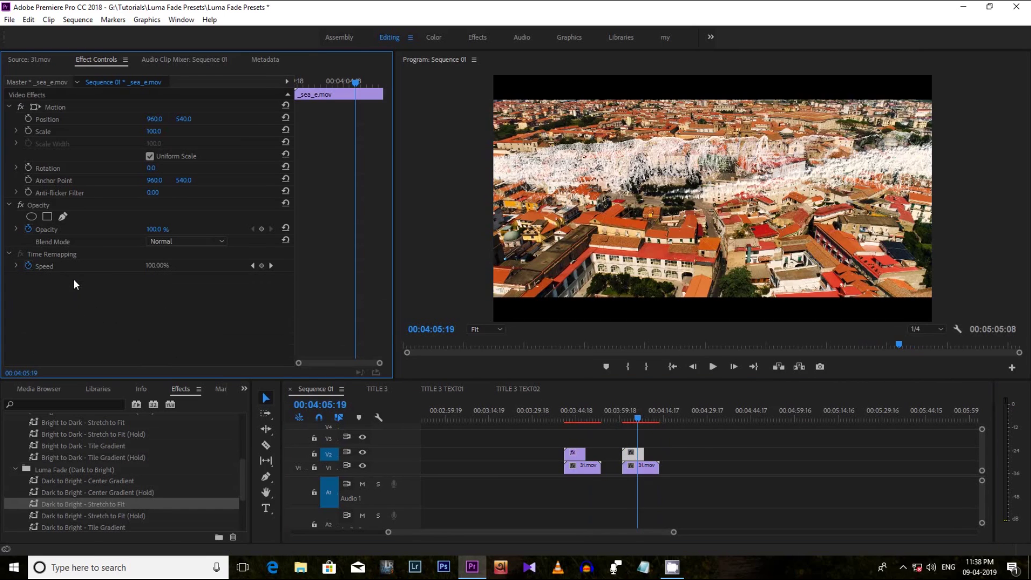
{"action": "key", "text": "Delete"}
{"action": "left_click_drag", "start_coordinate": [486, 479], "coordinate": [608, 455]}
{"action": "left_click", "coordinate": [497, 450]}
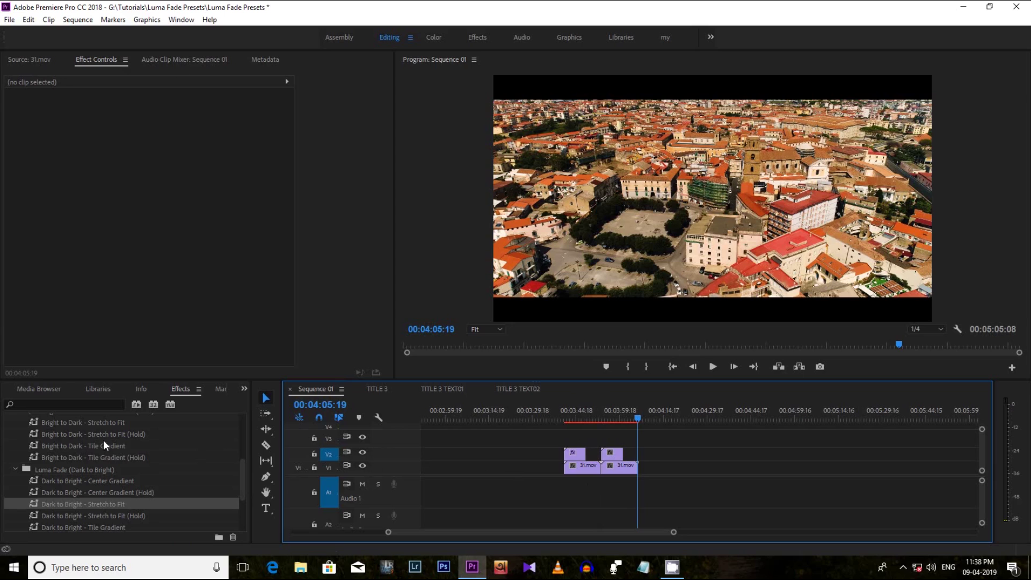
Apply the Bright to Dark - Stretch to Fit preset to the duplicate _sea_e.mov clip and play both transitions from the first pair.
{"action": "left_click_drag", "start_coordinate": [84, 421], "coordinate": [622, 453]}
{"action": "left_click_drag", "start_coordinate": [618, 415], "coordinate": [565, 401]}
{"action": "left_click", "coordinate": [711, 372]}
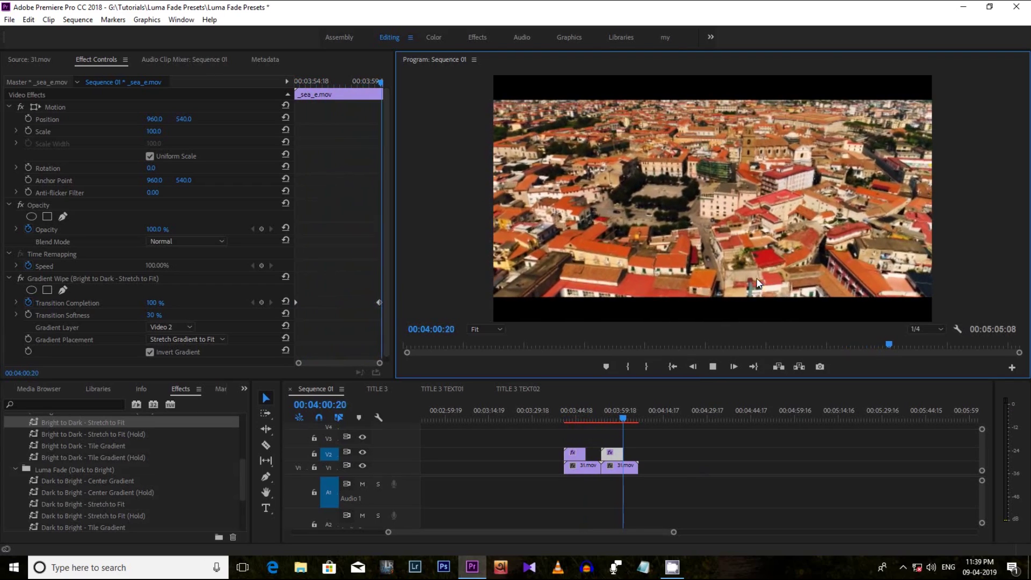
Replace the effect on the first _sea_e.mov clip with the Bright to Dark - Stretch to Fit (Hold) preset.
{"action": "left_click_drag", "start_coordinate": [242, 481], "coordinate": [243, 464]}
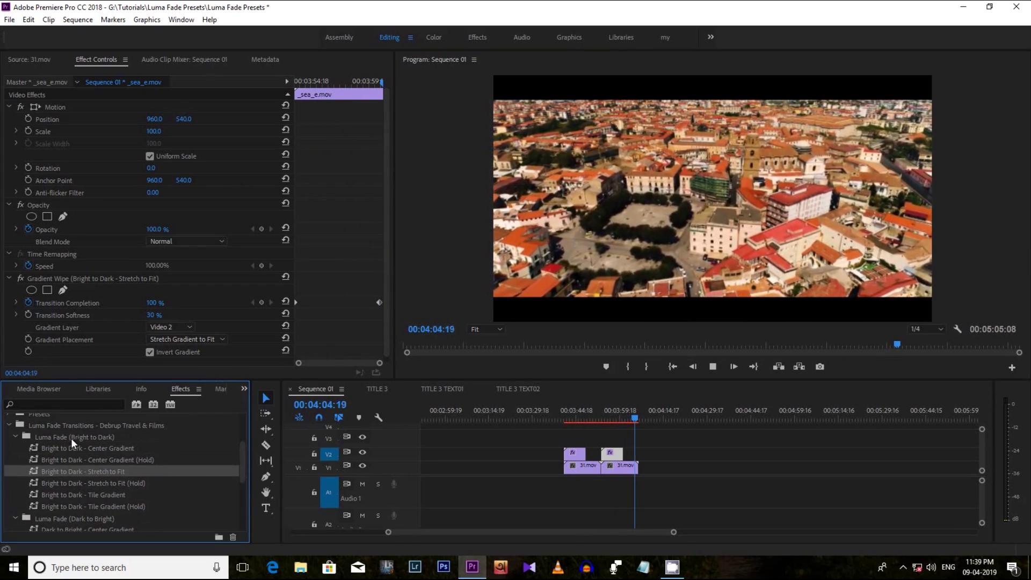
{"action": "left_click_drag", "start_coordinate": [243, 457], "coordinate": [241, 475]}
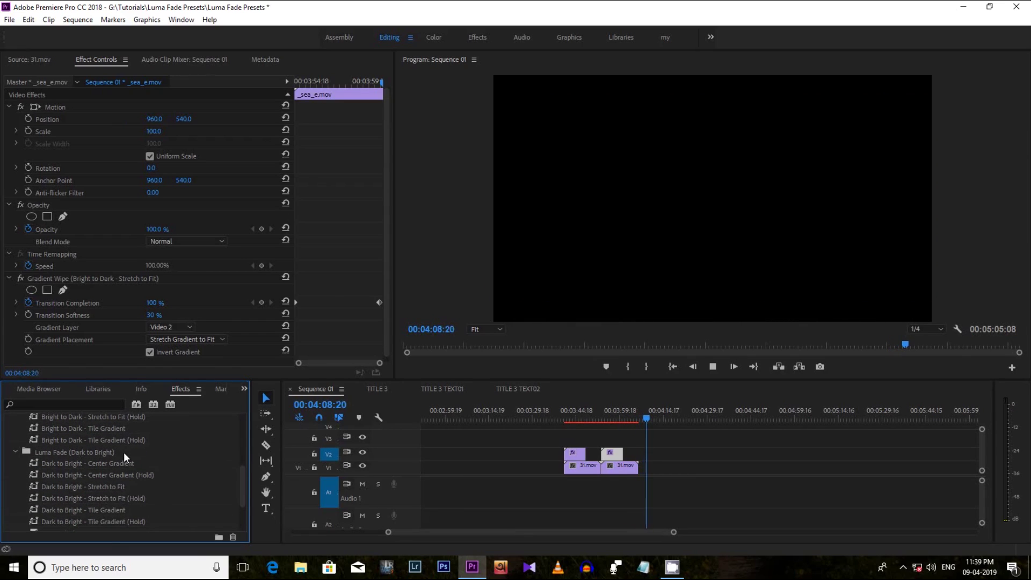
{"action": "scroll", "coordinate": [243, 471], "scroll_direction": "up", "scroll_amount": 2}
{"action": "left_click_drag", "start_coordinate": [575, 410], "coordinate": [568, 408]}
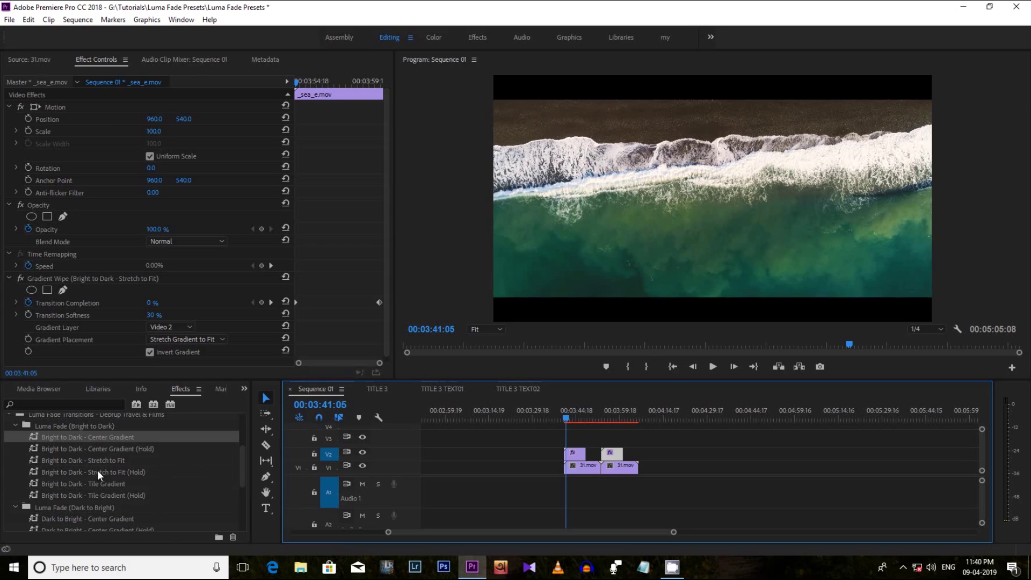
{"action": "left_click", "coordinate": [574, 453]}
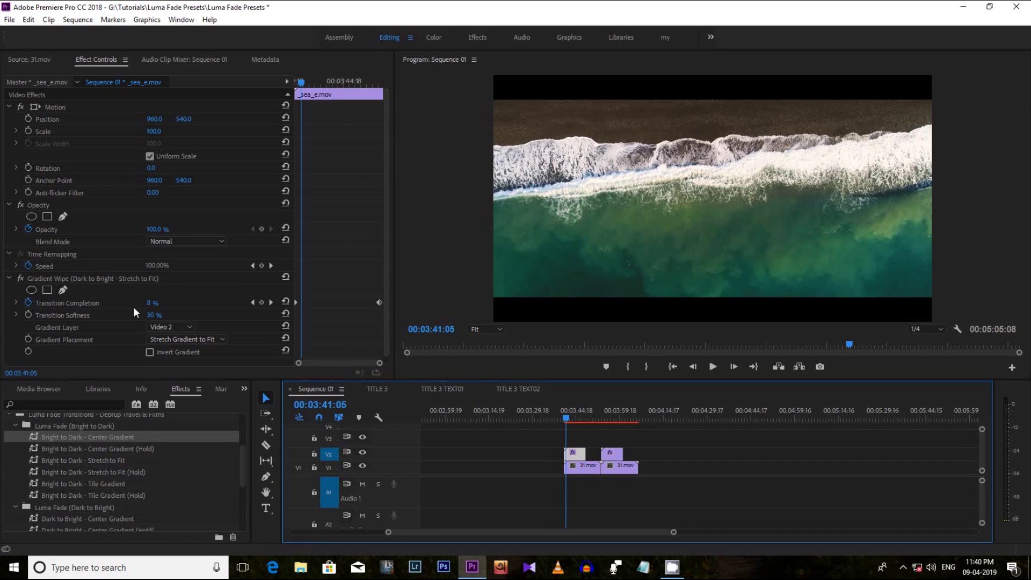
{"action": "left_click", "coordinate": [74, 278]}
{"action": "key", "text": "Delete"}
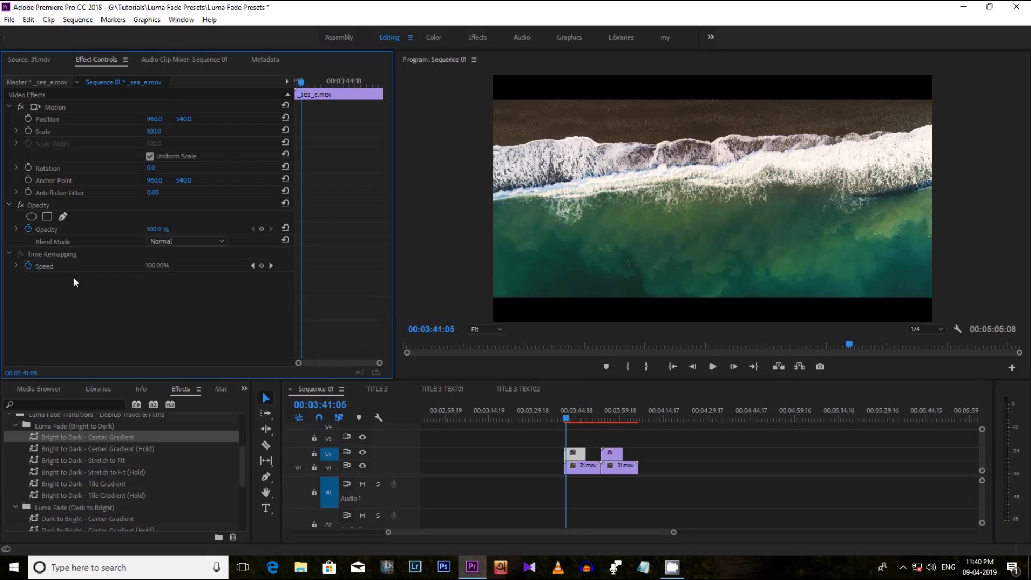
{"action": "left_click_drag", "start_coordinate": [73, 472], "coordinate": [573, 453]}
Play the hold transition from the first clip pair's start, then move the playhead to 00:03:43:22 to inspect its partly completed state.
{"action": "left_click_drag", "start_coordinate": [565, 415], "coordinate": [562, 416]}
{"action": "left_click", "coordinate": [714, 364]}
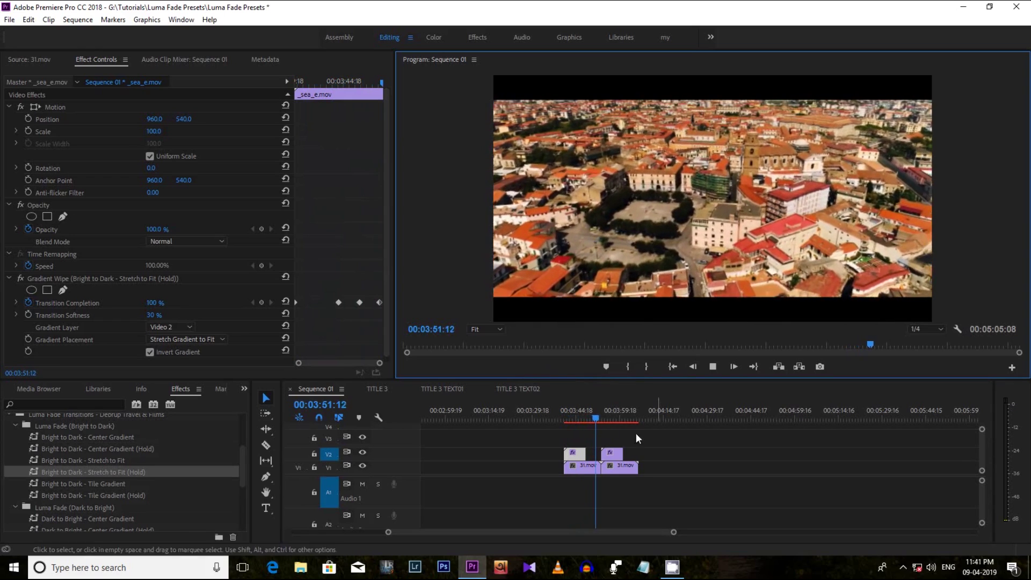
{"action": "left_click", "coordinate": [565, 409]}
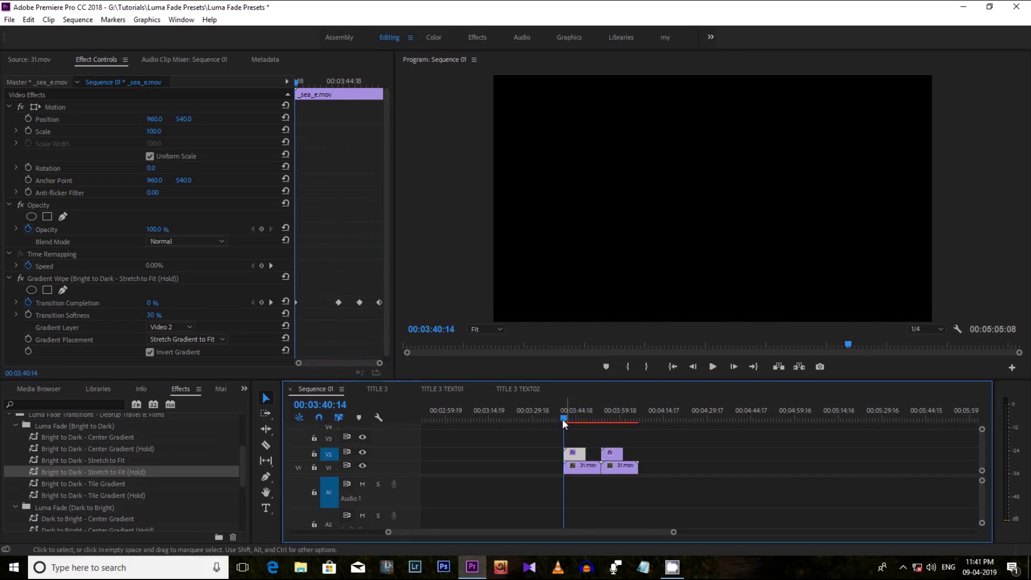
{"action": "left_click", "coordinate": [330, 80]}
{"action": "left_click_drag", "start_coordinate": [331, 79], "coordinate": [334, 78]}
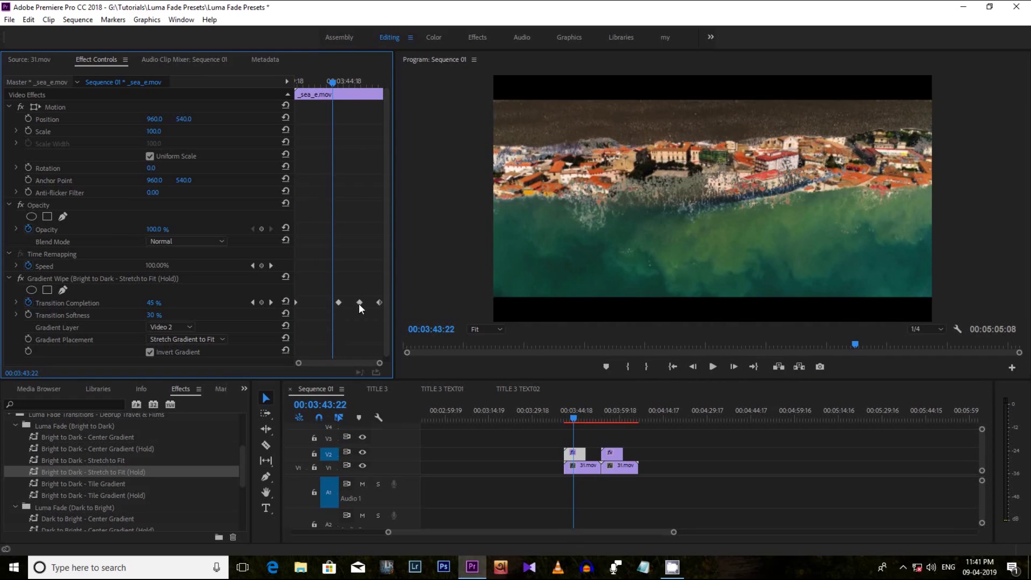
Delete the two middle Transition Completion keyframes of the first _sea_e.mov clip and play the transition from its start.
{"action": "left_click", "coordinate": [338, 303]}
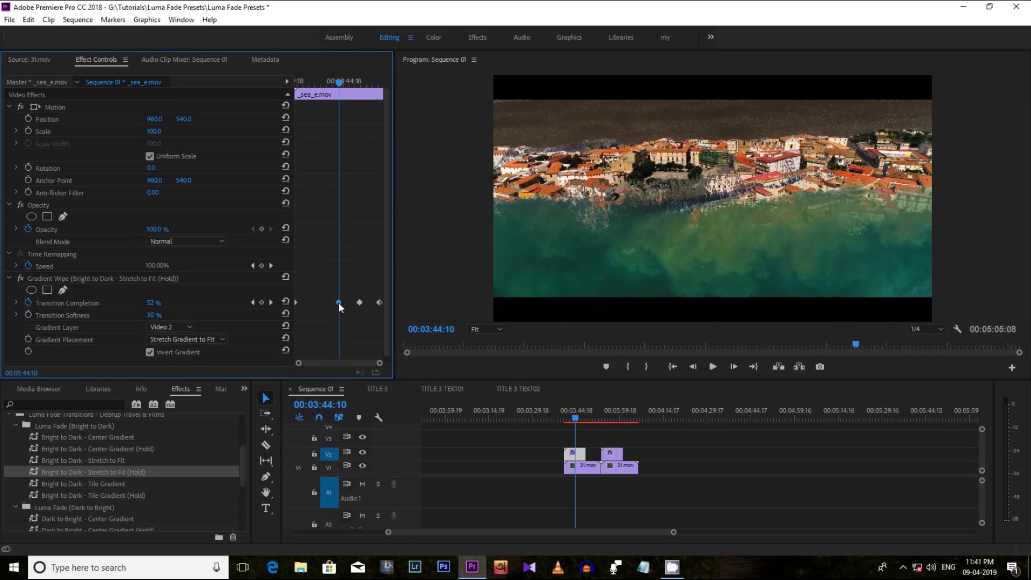
{"action": "key", "text": "Delete"}
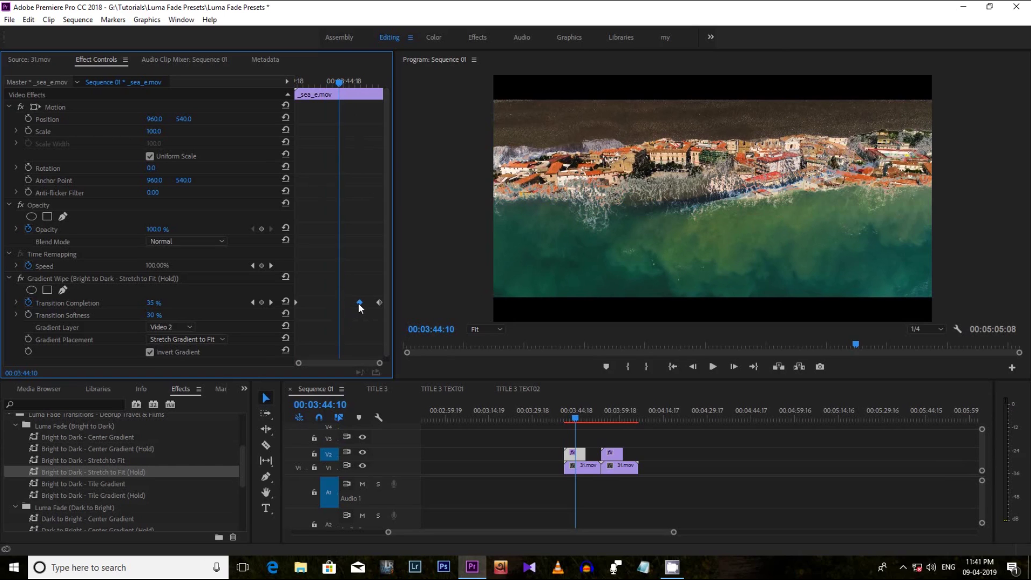
{"action": "key", "text": "Delete"}
{"action": "left_click_drag", "start_coordinate": [575, 417], "coordinate": [562, 416]}
{"action": "left_click", "coordinate": [712, 366]}
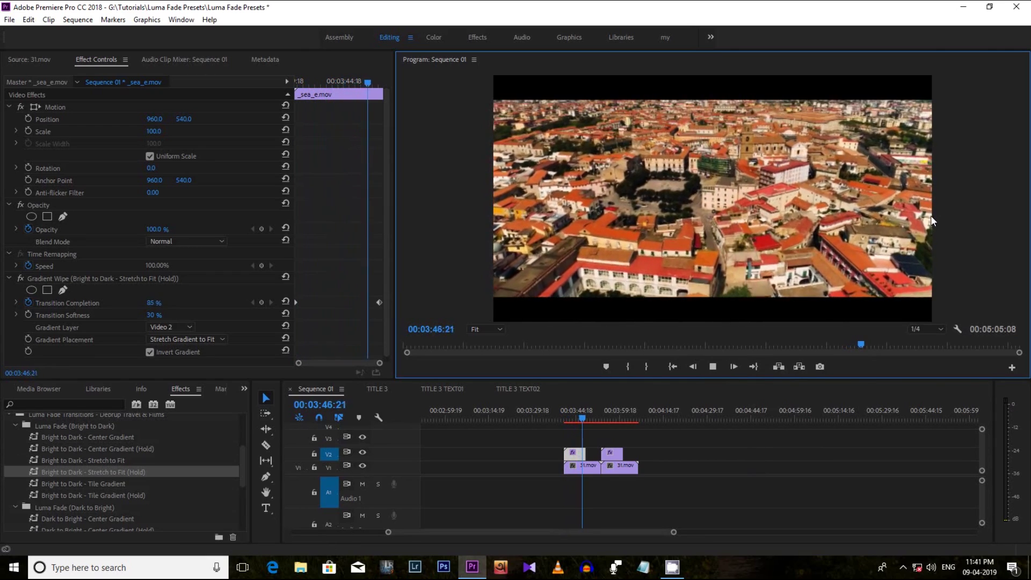
{"action": "left_click", "coordinate": [713, 367]}
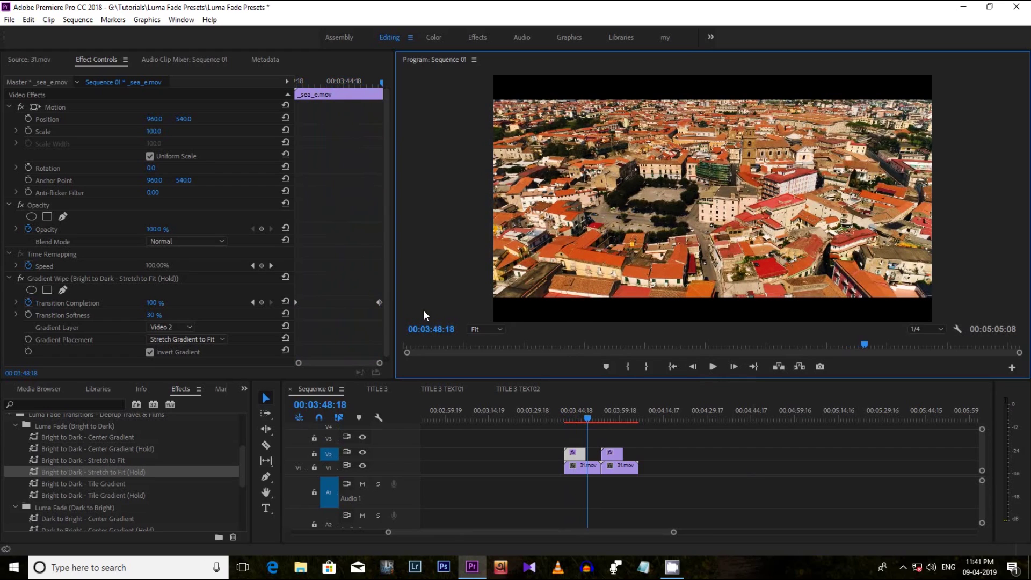
Restore the two deleted Transition Completion keyframes and replay the hold transition from the start of the first clip pair.
{"action": "left_click", "coordinate": [565, 417]}
{"action": "left_click", "coordinate": [715, 365]}
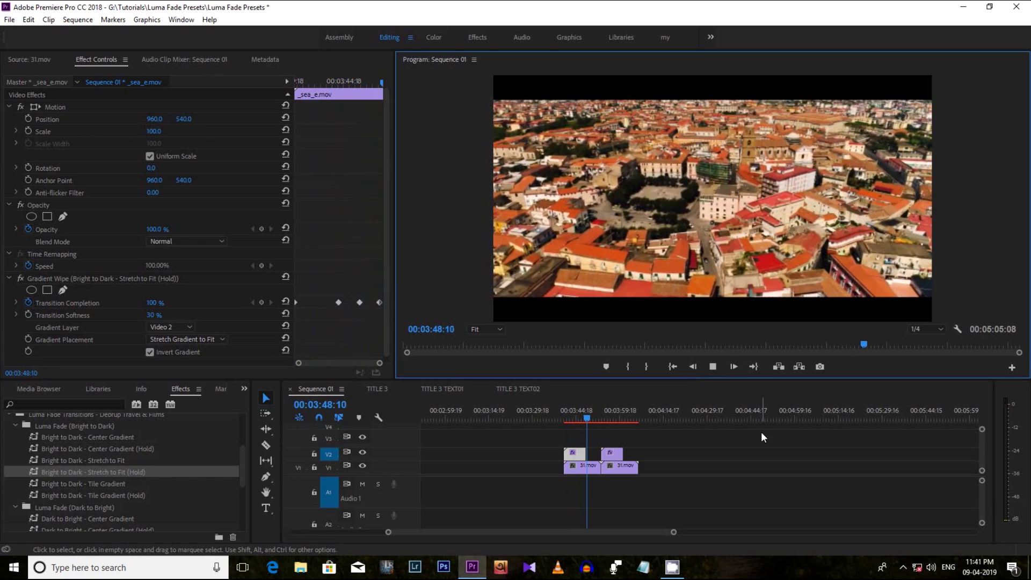
{"action": "key", "text": "space"}
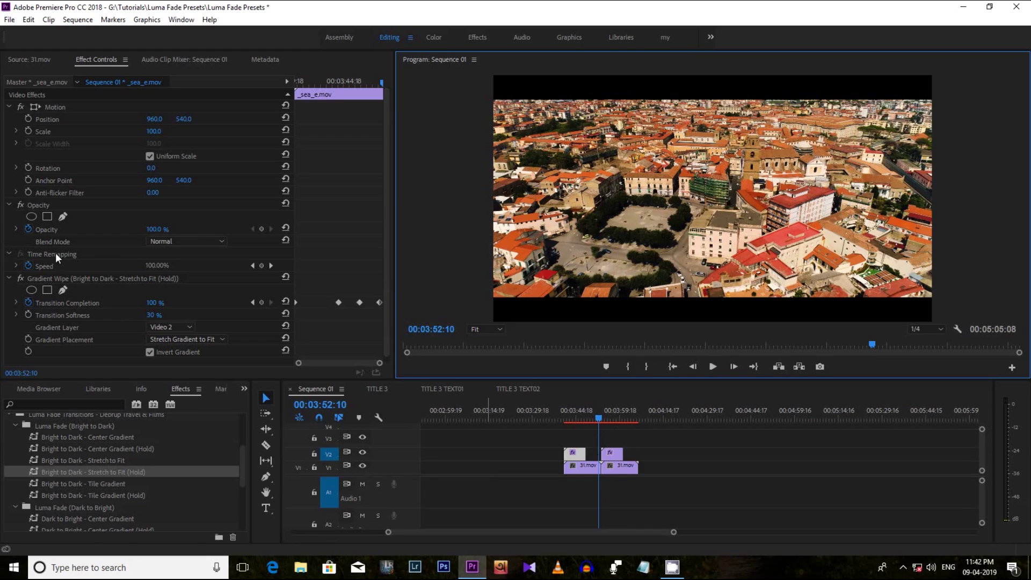
Remove the Gradient Wipe hold preset from the first _sea_e.mov clip and delete the duplicate clip pair.
{"action": "left_click", "coordinate": [43, 278]}
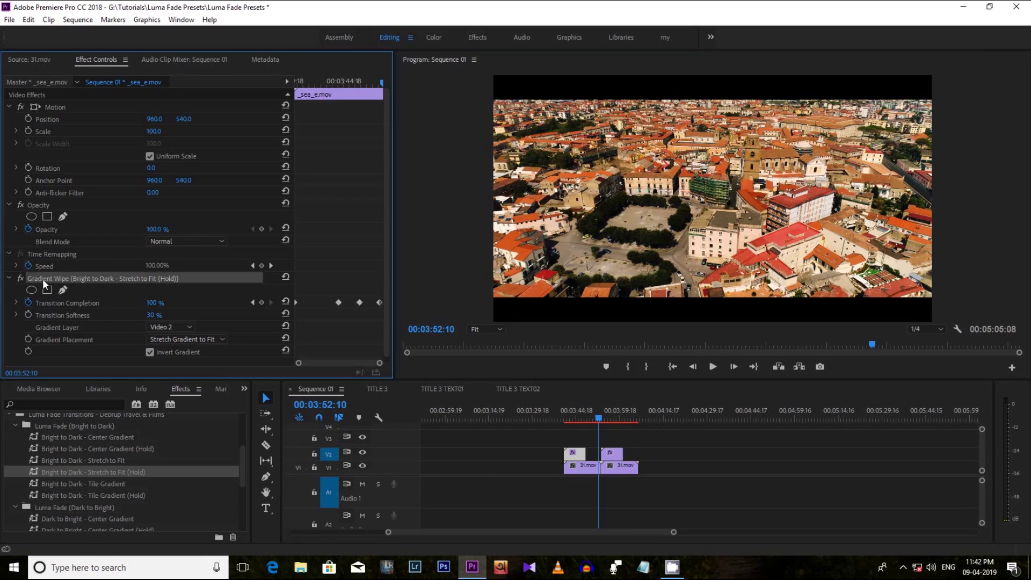
{"action": "key", "text": "Delete"}
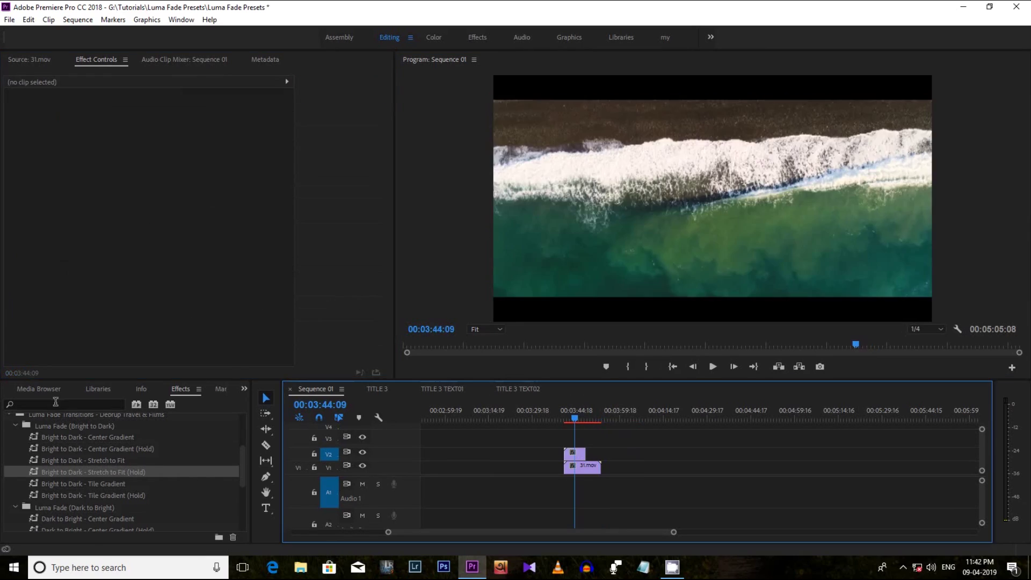
Search the effects for "gradient" and apply the Gradient Wipe video effect to the _sea_e.mov clip on track V2.
{"action": "left_click", "coordinate": [55, 401]}
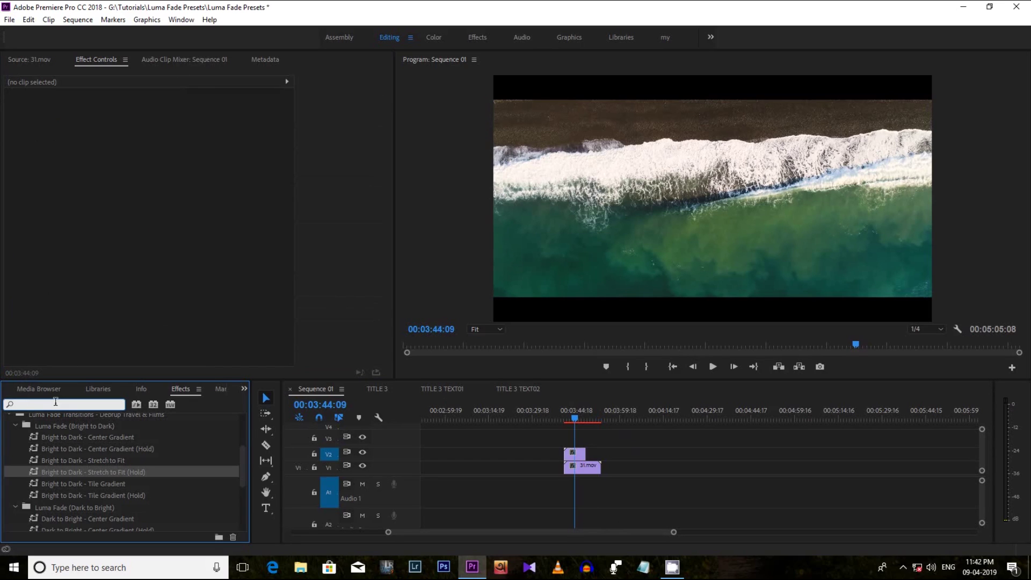
{"action": "type", "text": "gradient"}
{"action": "scroll", "coordinate": [241, 463], "scroll_direction": "down", "scroll_amount": 3}
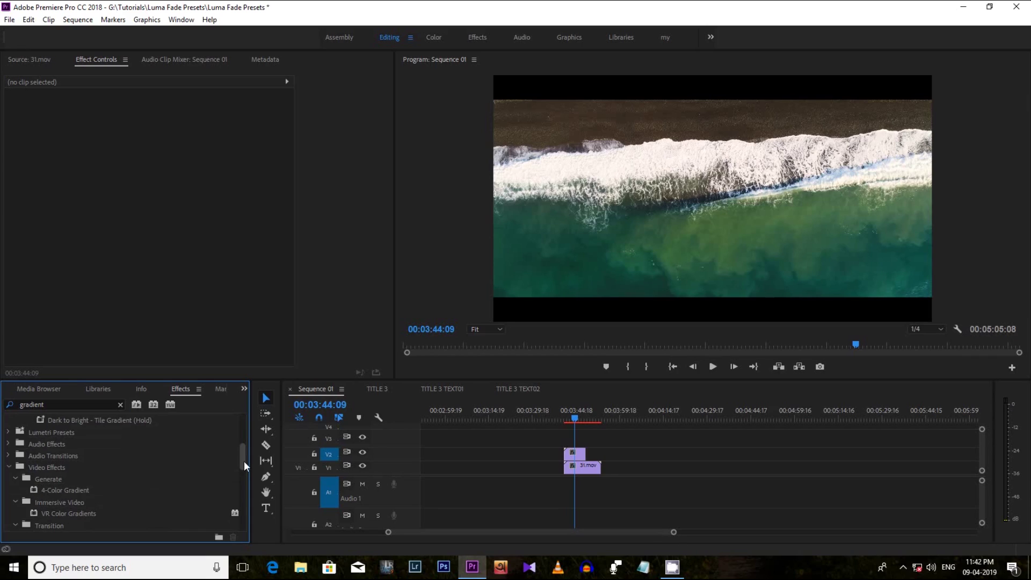
{"action": "left_click_drag", "start_coordinate": [246, 466], "coordinate": [249, 473]}
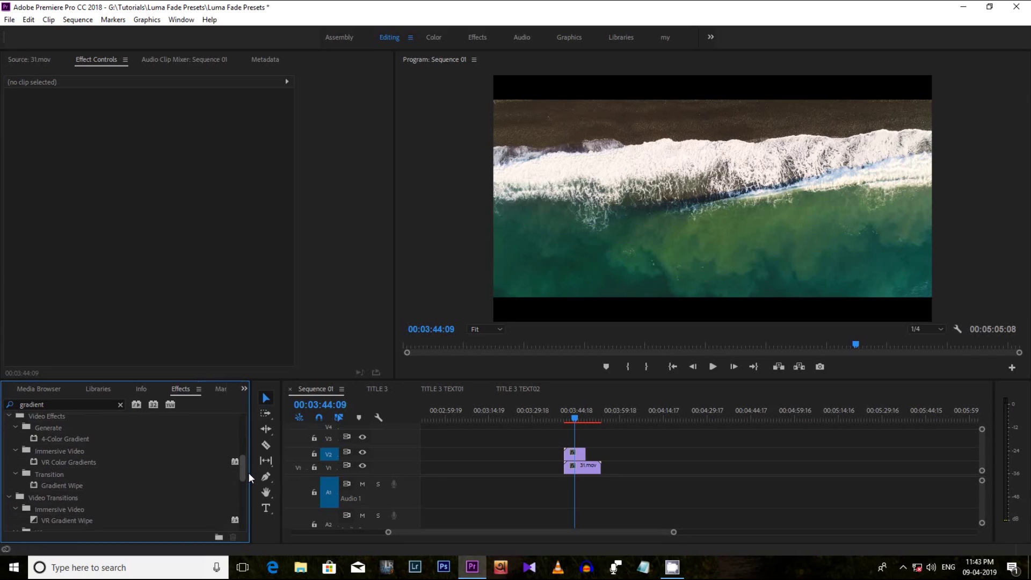
{"action": "left_click", "coordinate": [76, 485]}
{"action": "left_click_drag", "start_coordinate": [63, 484], "coordinate": [570, 455]}
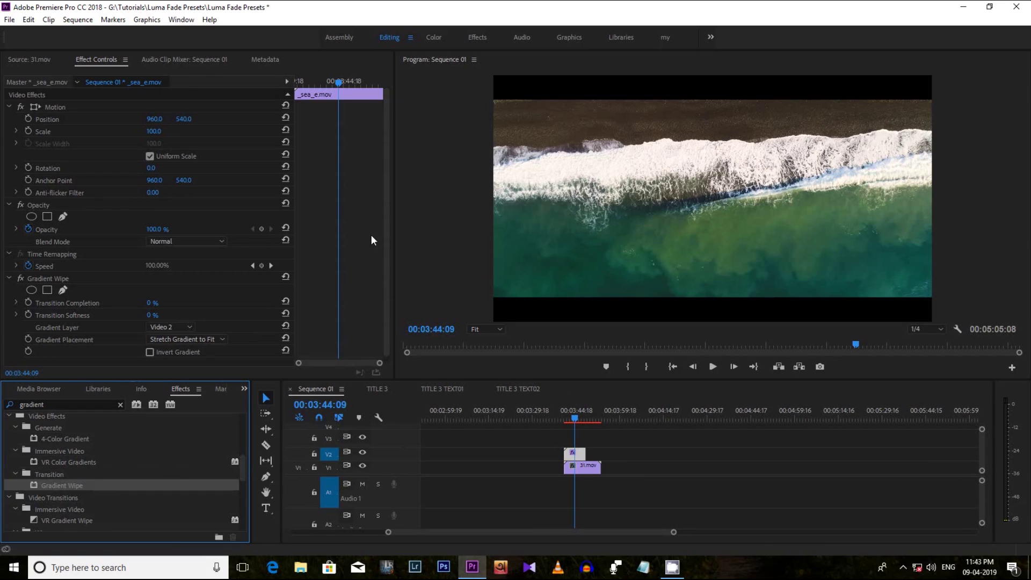
Enable Invert Gradient on the Gradient Wipe and start keyframing Transition Completion at 0 % from the start of _sea_e.mov.
{"action": "left_click_drag", "start_coordinate": [384, 239], "coordinate": [386, 249]}
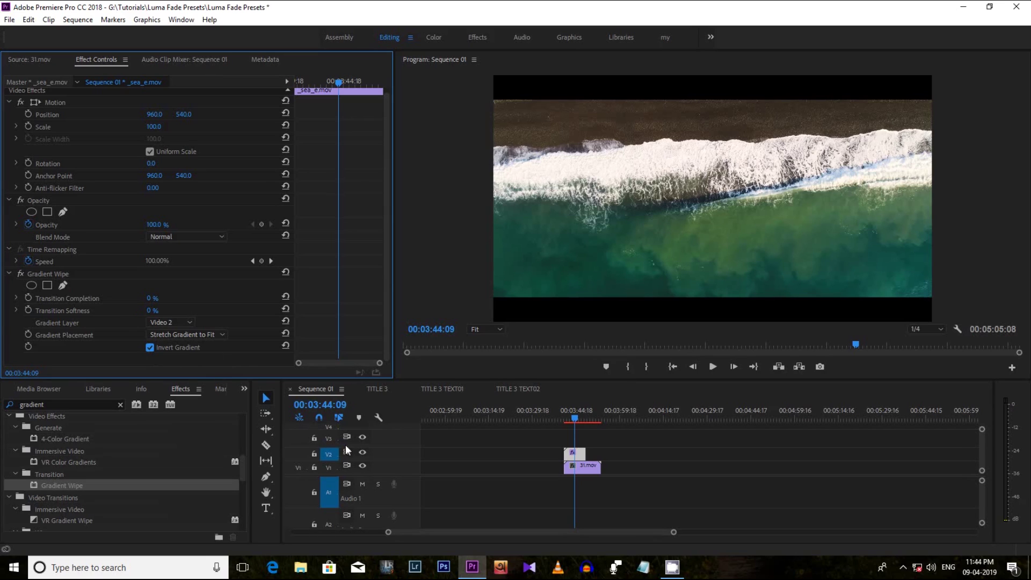
{"action": "left_click", "coordinate": [573, 419]}
{"action": "left_click_drag", "start_coordinate": [573, 421], "coordinate": [562, 417]}
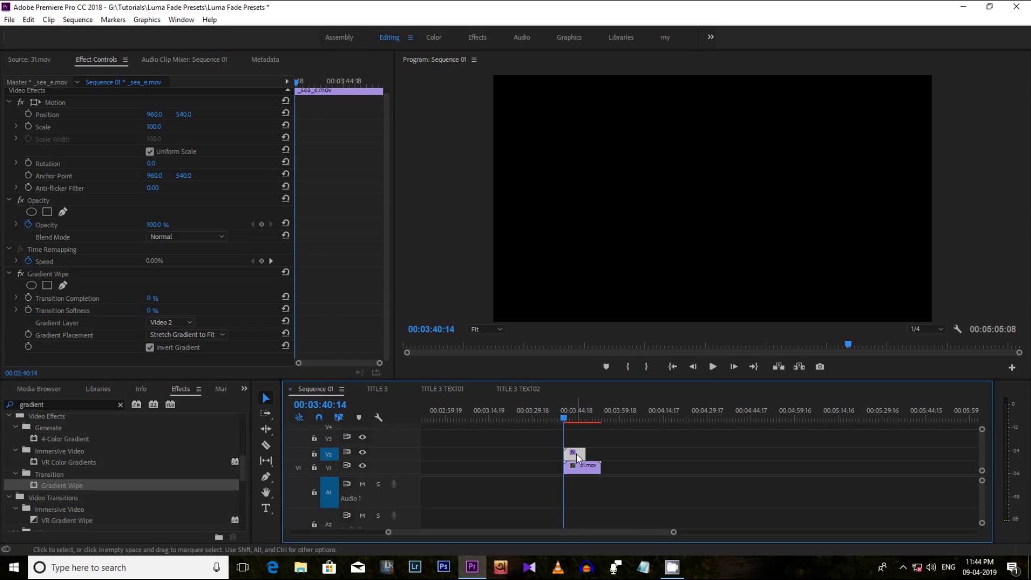
{"action": "left_click", "coordinate": [29, 297]}
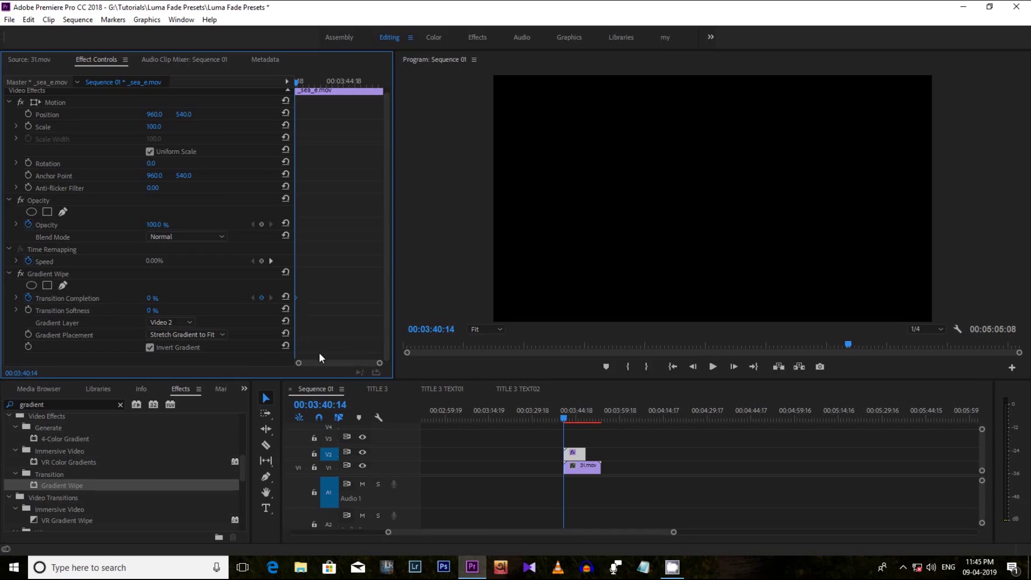
Add a Transition Completion keyframe of 100 % on the Gradient Wipe at the end of _sea_e.mov.
{"action": "left_click_drag", "start_coordinate": [565, 414], "coordinate": [585, 414]}
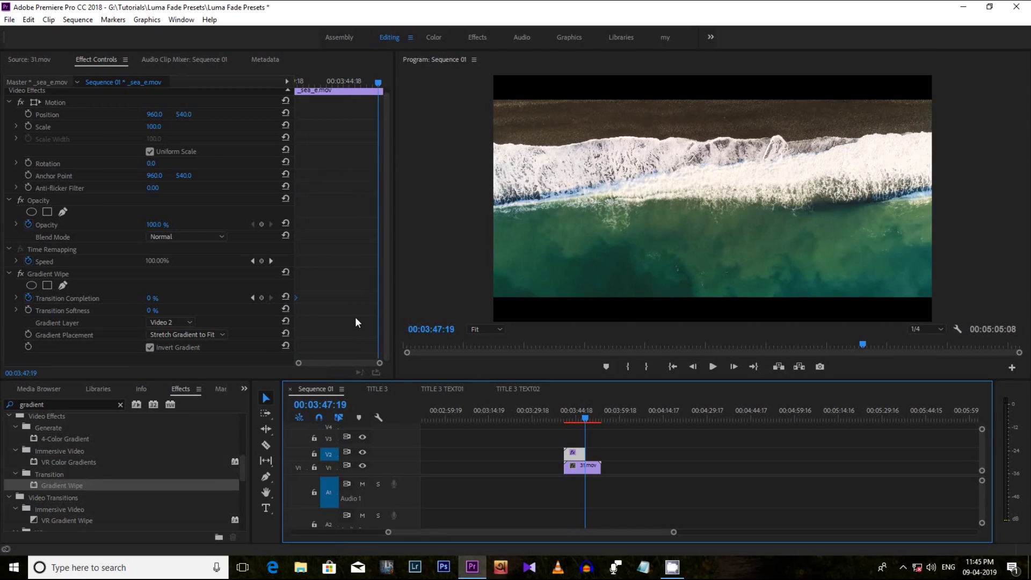
{"action": "left_click", "coordinate": [263, 298]}
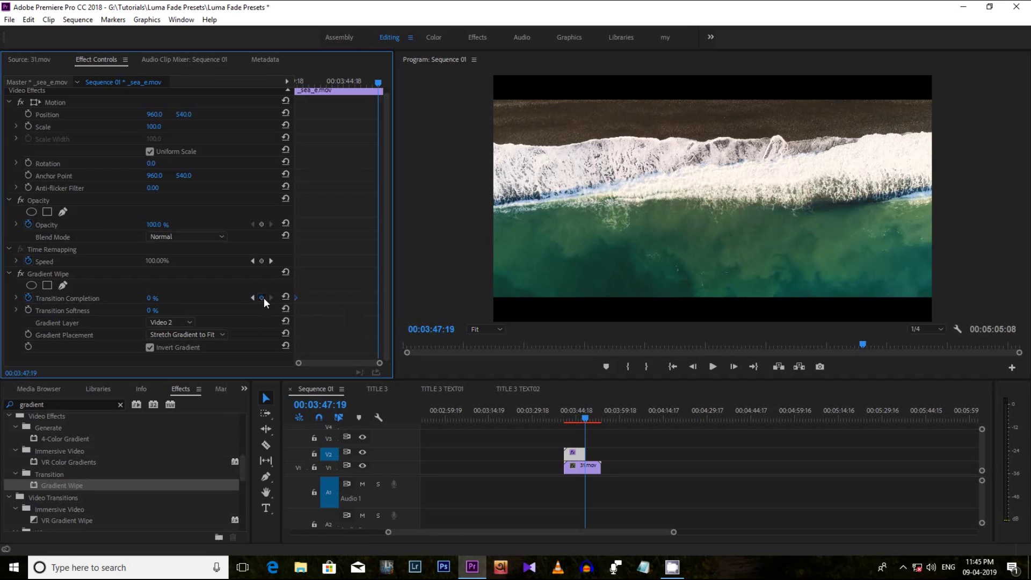
{"action": "type", "text": "100"}
{"action": "key", "text": "Return"}
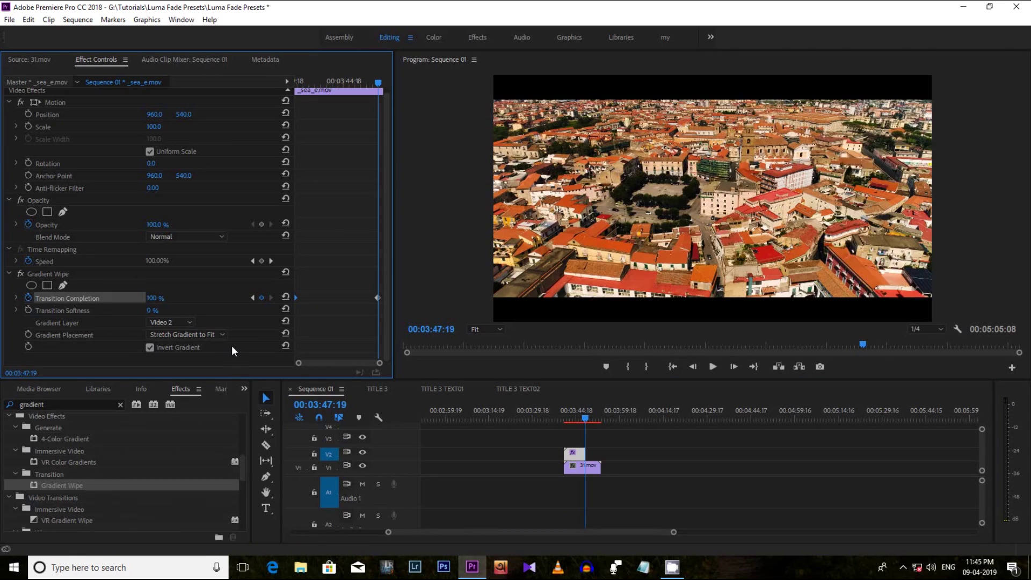
Set the Gradient Wipe's Transition Softness to 30 % and play the transition from the start of _sea_e.mov.
{"action": "left_click", "coordinate": [150, 311]}
{"action": "type", "text": "30"}
{"action": "key", "text": "Return"}
{"action": "left_click", "coordinate": [564, 417]}
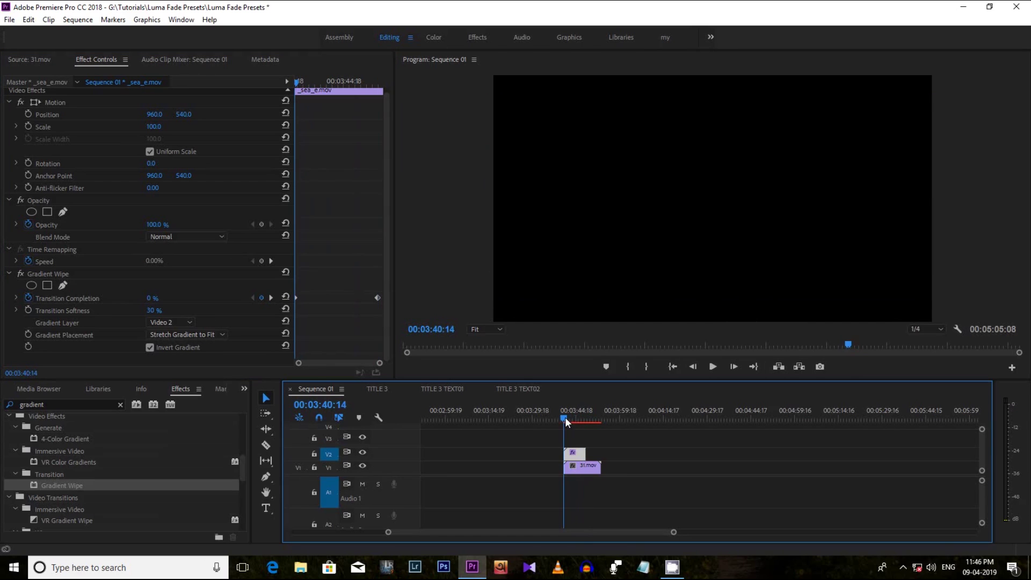
{"action": "left_click", "coordinate": [711, 369]}
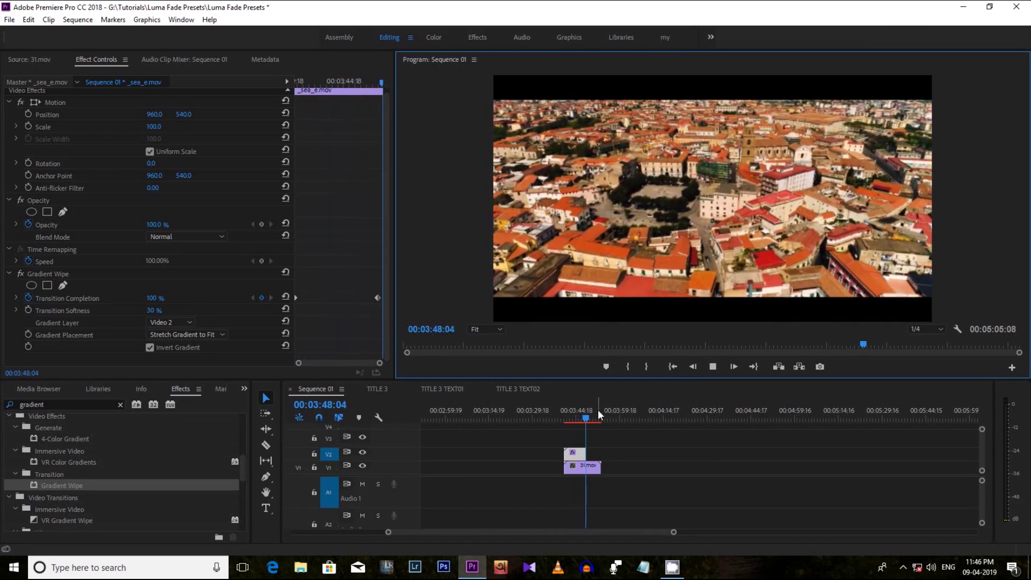
{"action": "left_click", "coordinate": [712, 366]}
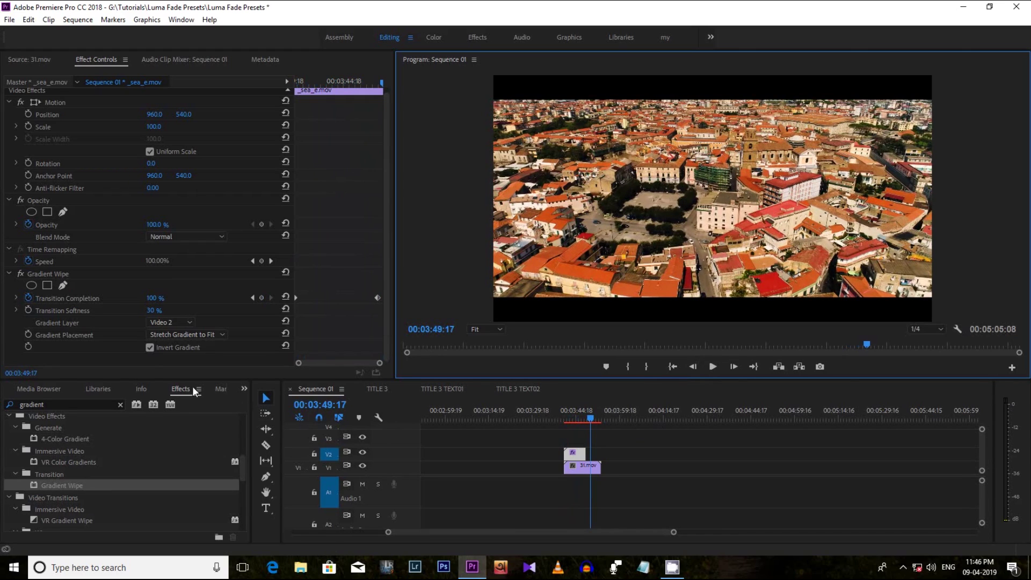
Turn off Invert Gradient on the Gradient Wipe and replay the transition from the beginning of the stacked clips.
{"action": "left_click", "coordinate": [150, 348]}
{"action": "left_click_drag", "start_coordinate": [578, 411], "coordinate": [565, 413]}
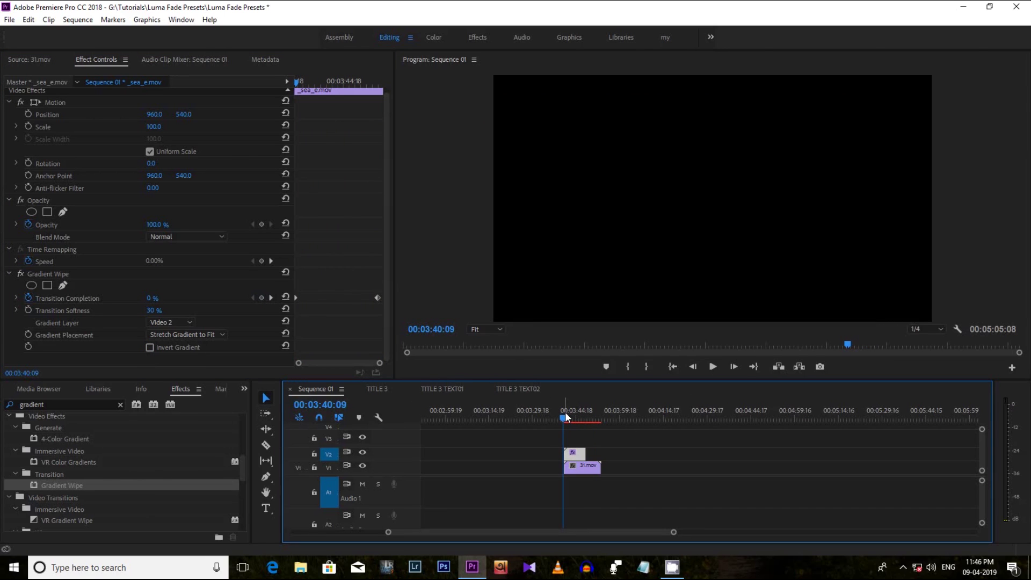
{"action": "left_click", "coordinate": [712, 367]}
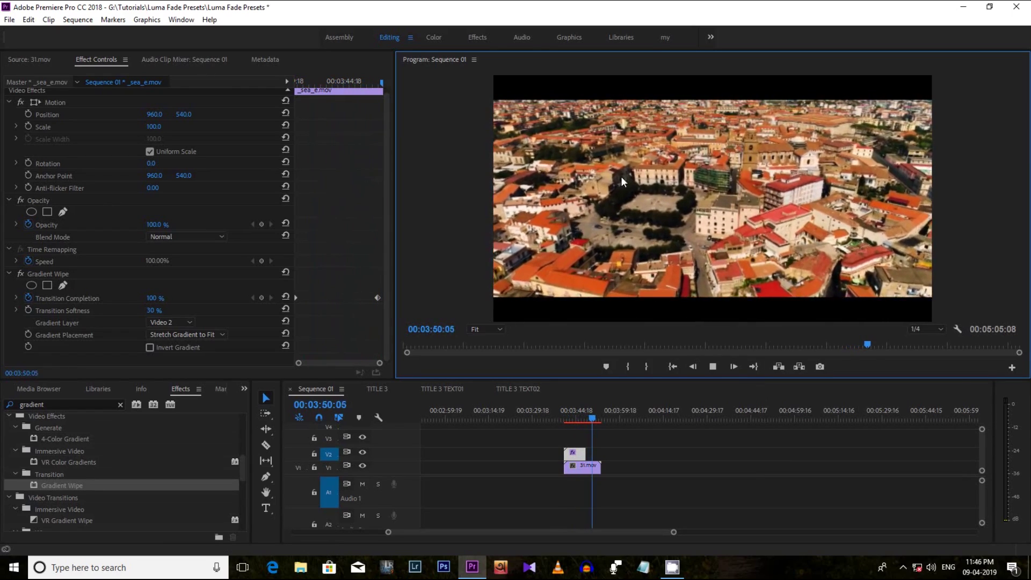
{"action": "left_click", "coordinate": [564, 412]}
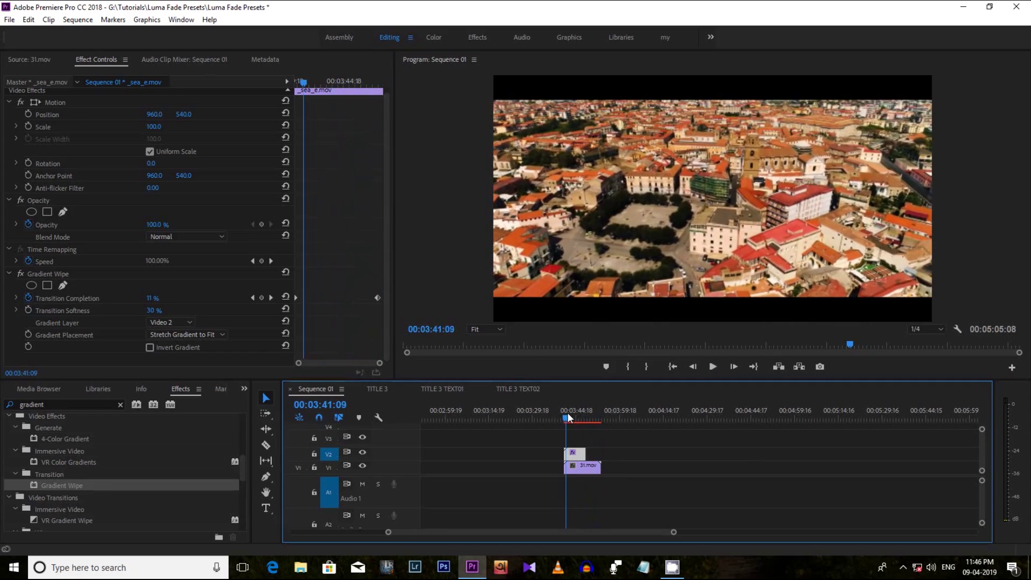
{"action": "left_click", "coordinate": [712, 367]}
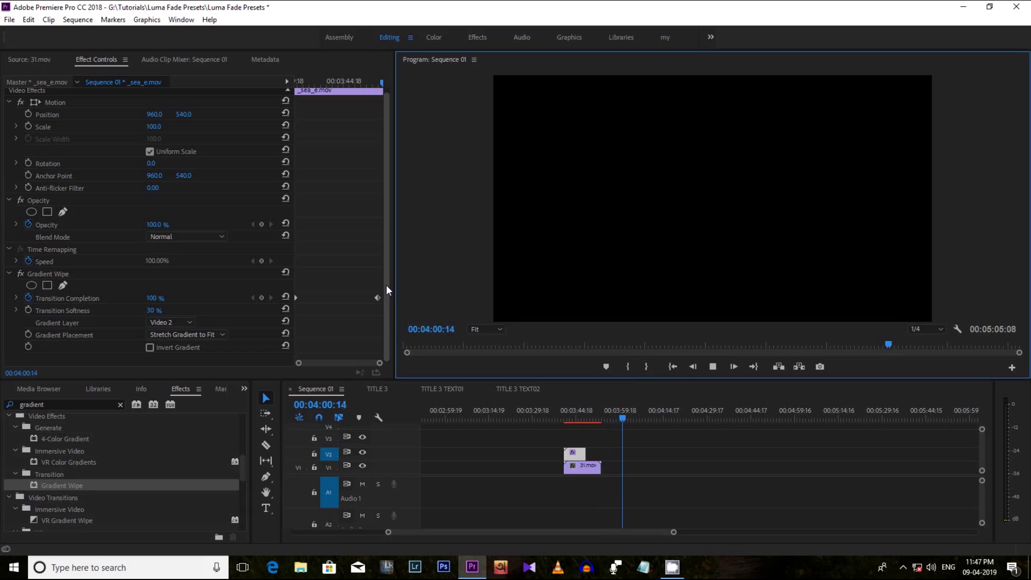
{"action": "left_click", "coordinate": [569, 417]}
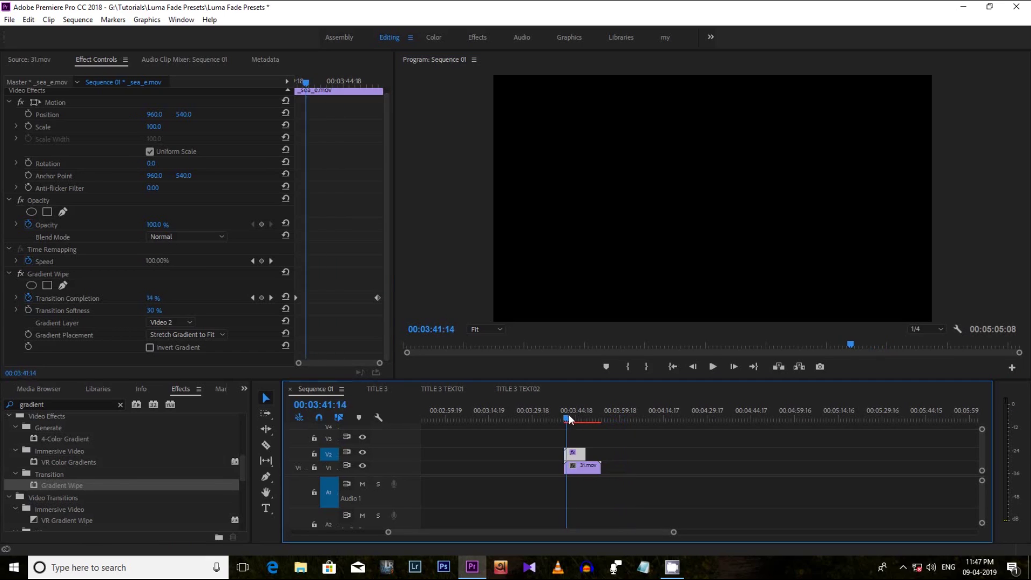